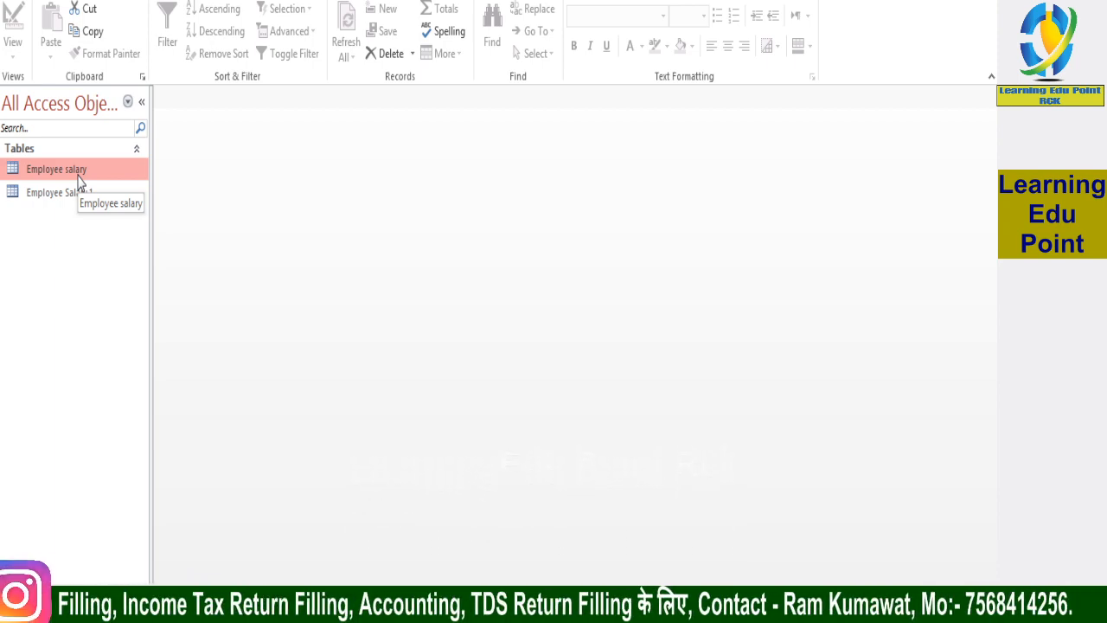
Open the Employee salary table in Design View and rename its ID field to Emp_ID
{"action": "right_click", "coordinate": [78, 179]}
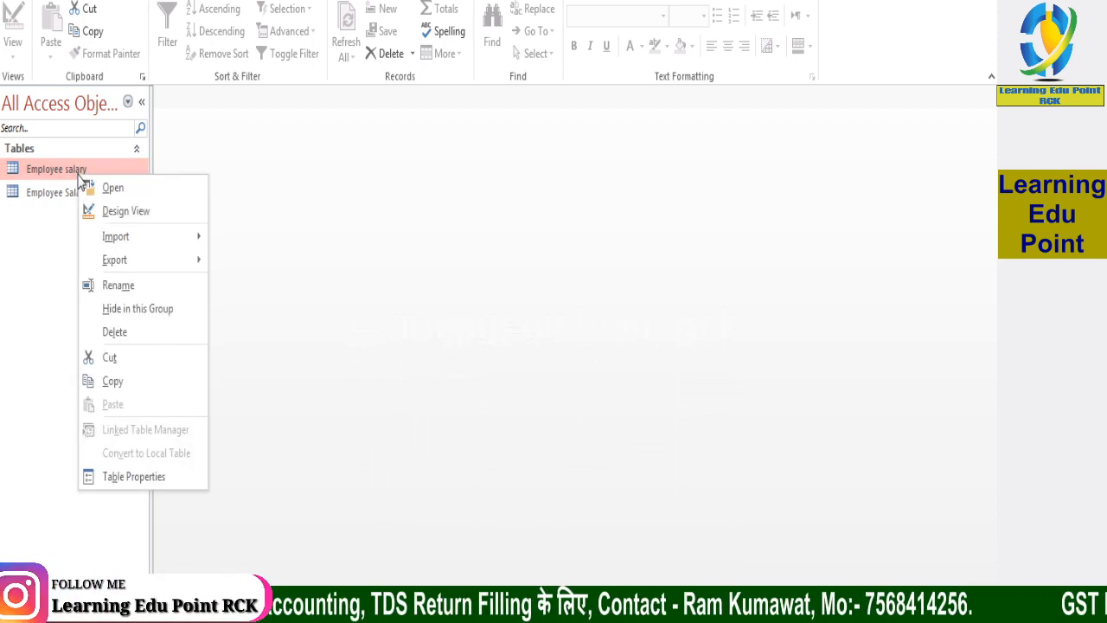
{"action": "double_click", "coordinate": [77, 173]}
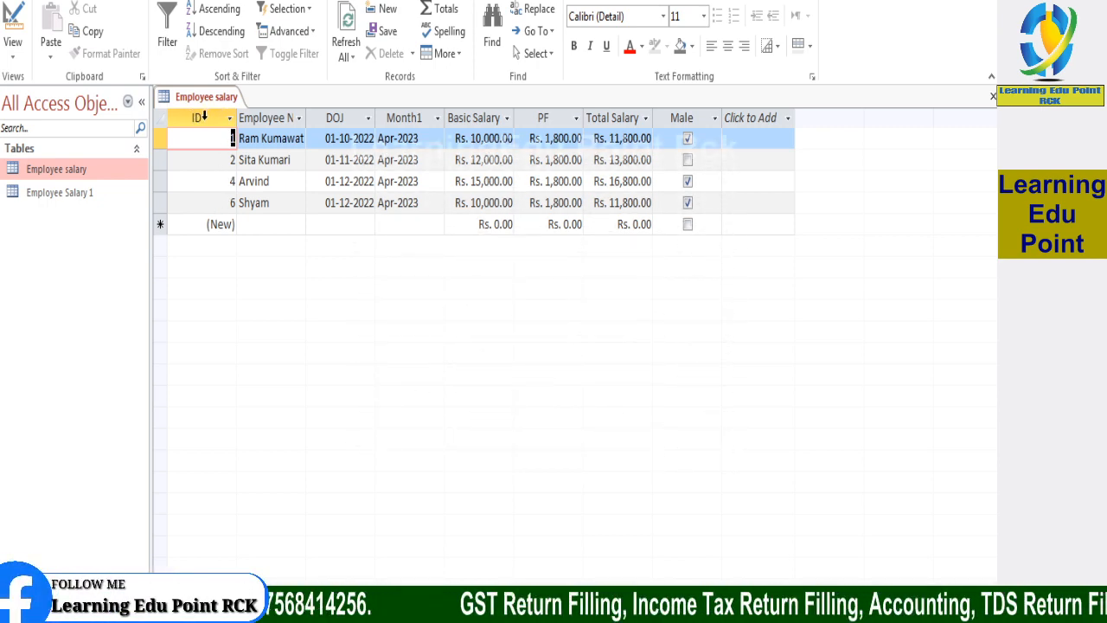
{"action": "right_click", "coordinate": [73, 172]}
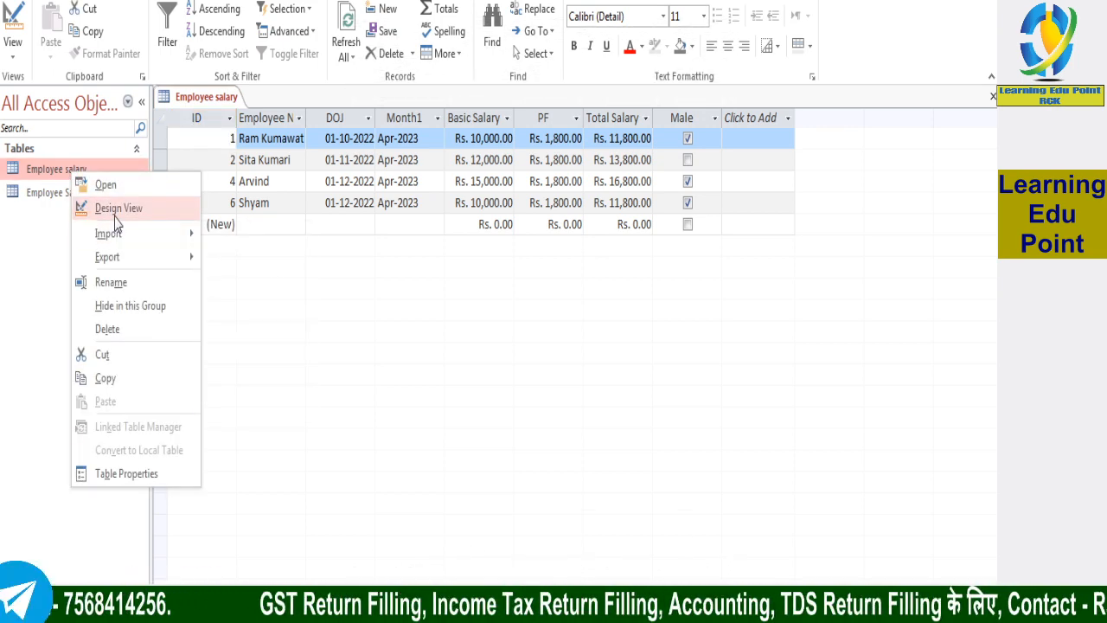
{"action": "left_click", "coordinate": [117, 216]}
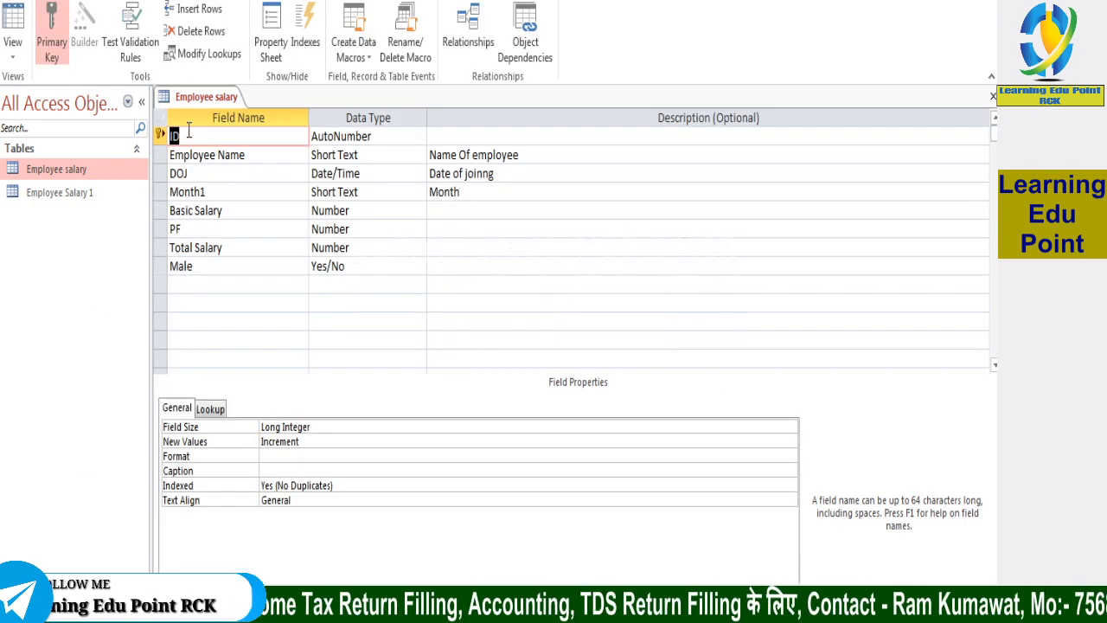
{"action": "type", "text": "p"}
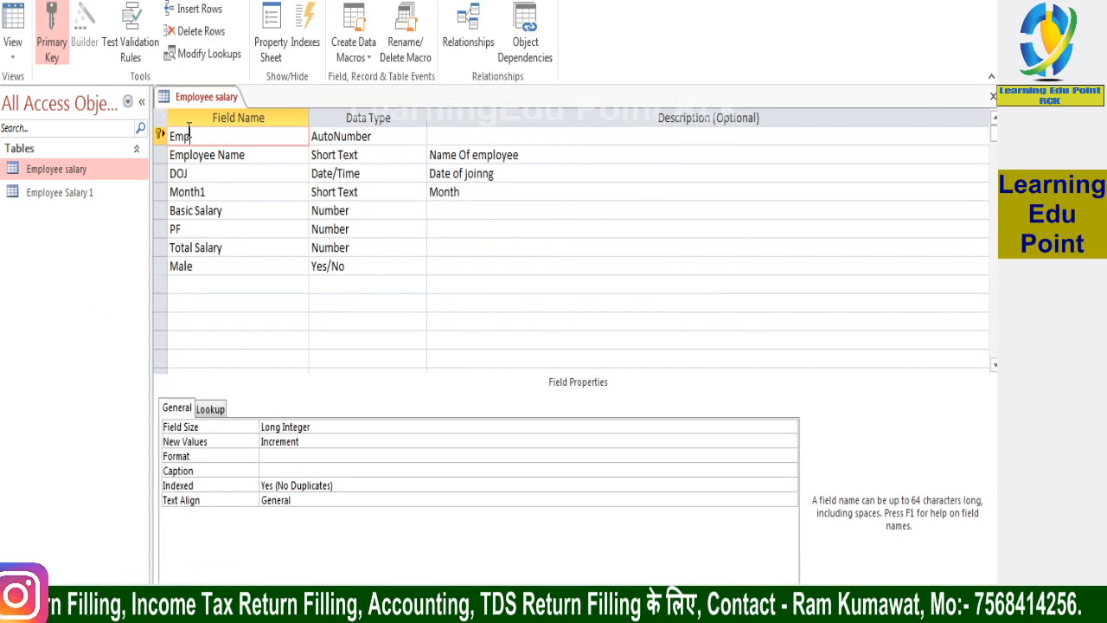
{"action": "type", "text": "_ID"}
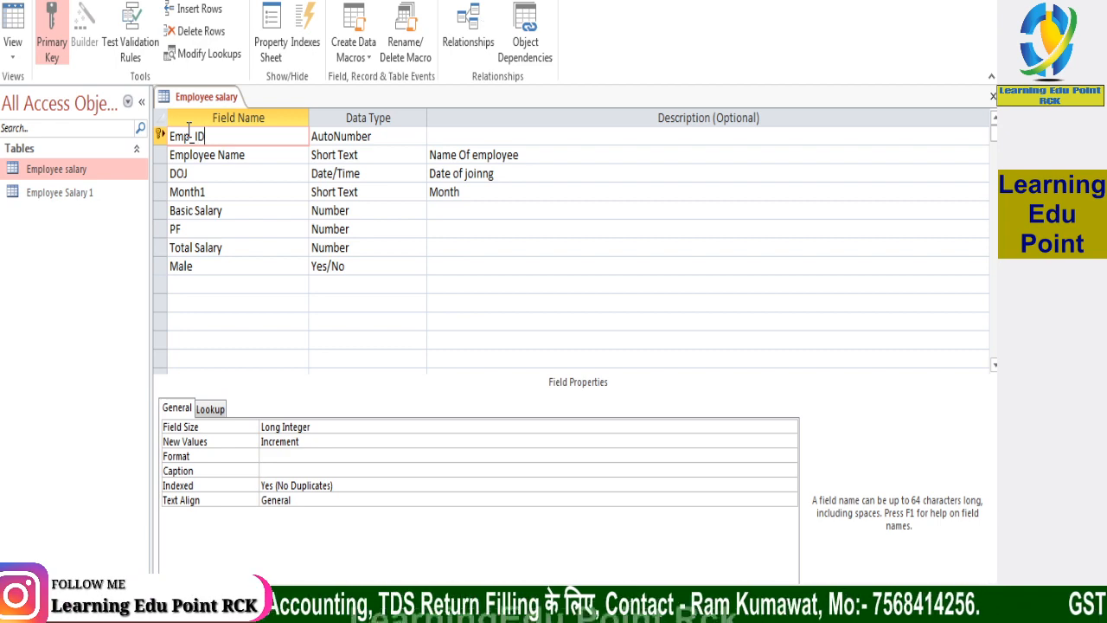
{"action": "left_click", "coordinate": [228, 232]}
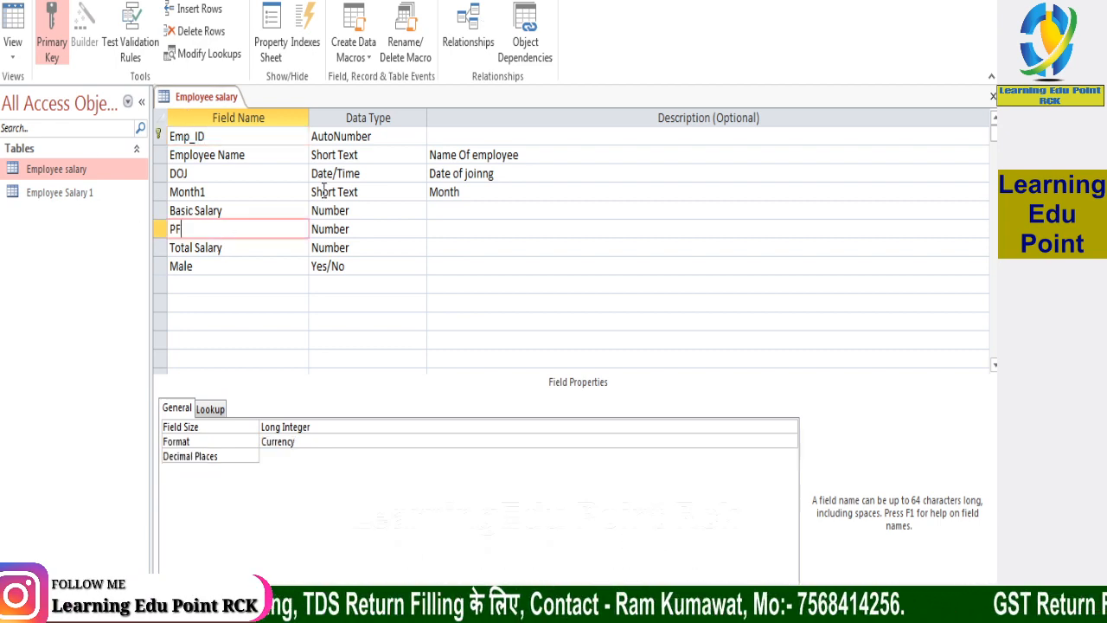
Set the Emp_ID field's data type to Number, and save and close the table
{"action": "left_click", "coordinate": [378, 137]}
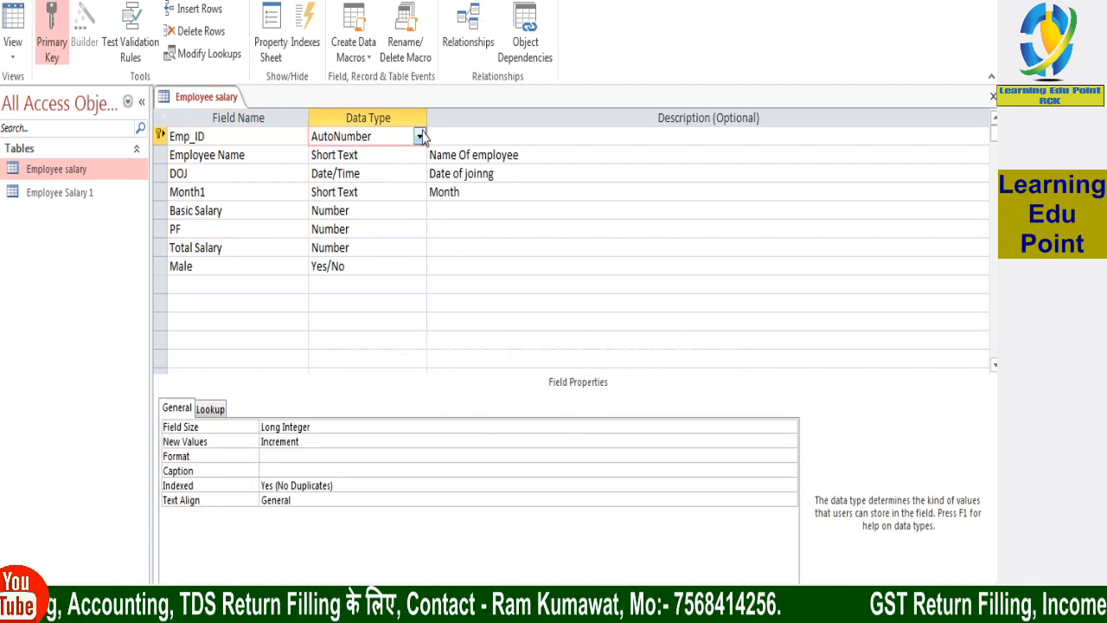
{"action": "left_click", "coordinate": [420, 137]}
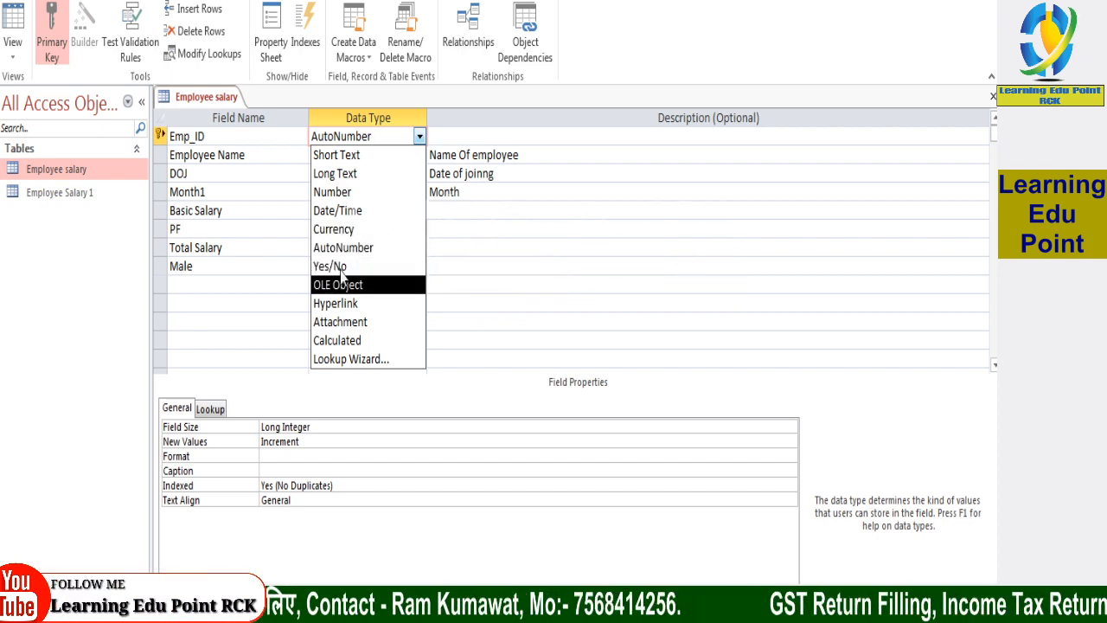
{"action": "left_click", "coordinate": [337, 193]}
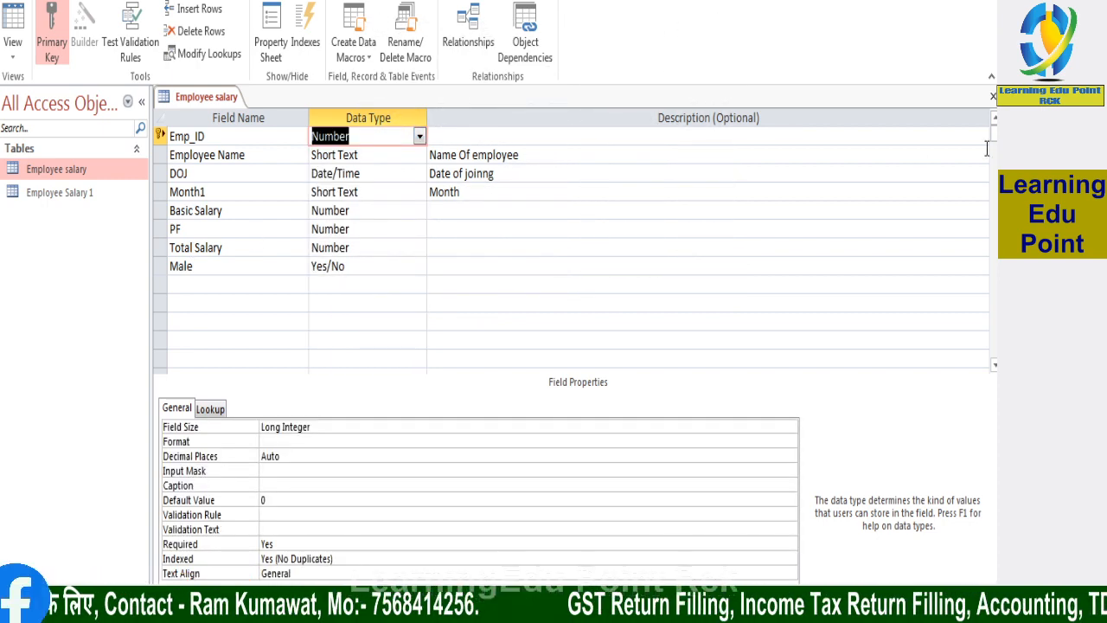
{"action": "key", "text": "ctrl+s"}
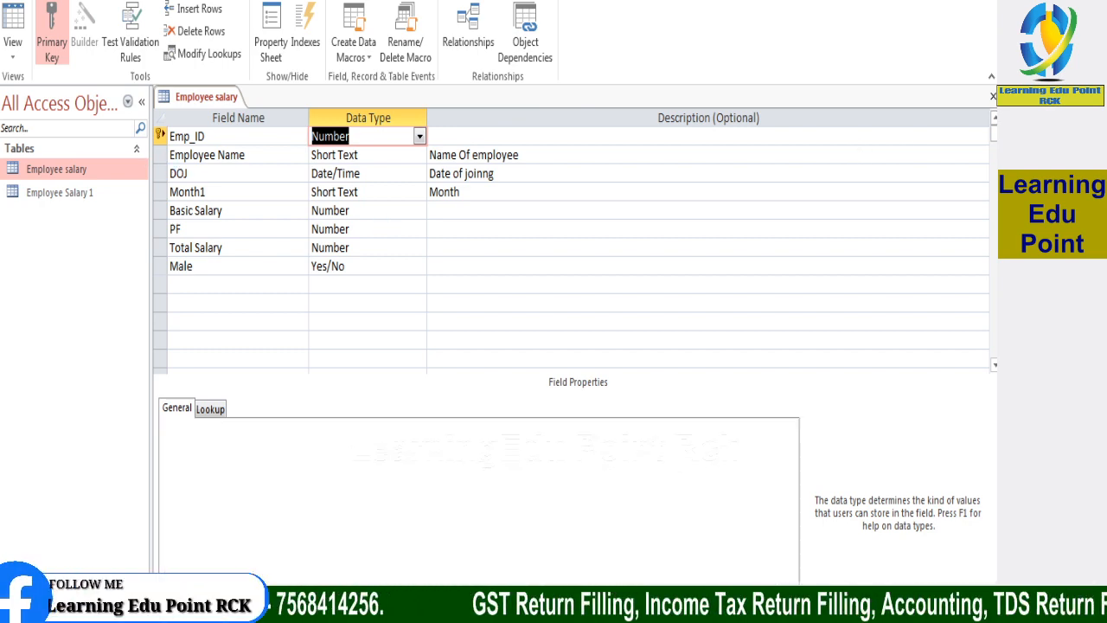
{"action": "left_click", "coordinate": [993, 96]}
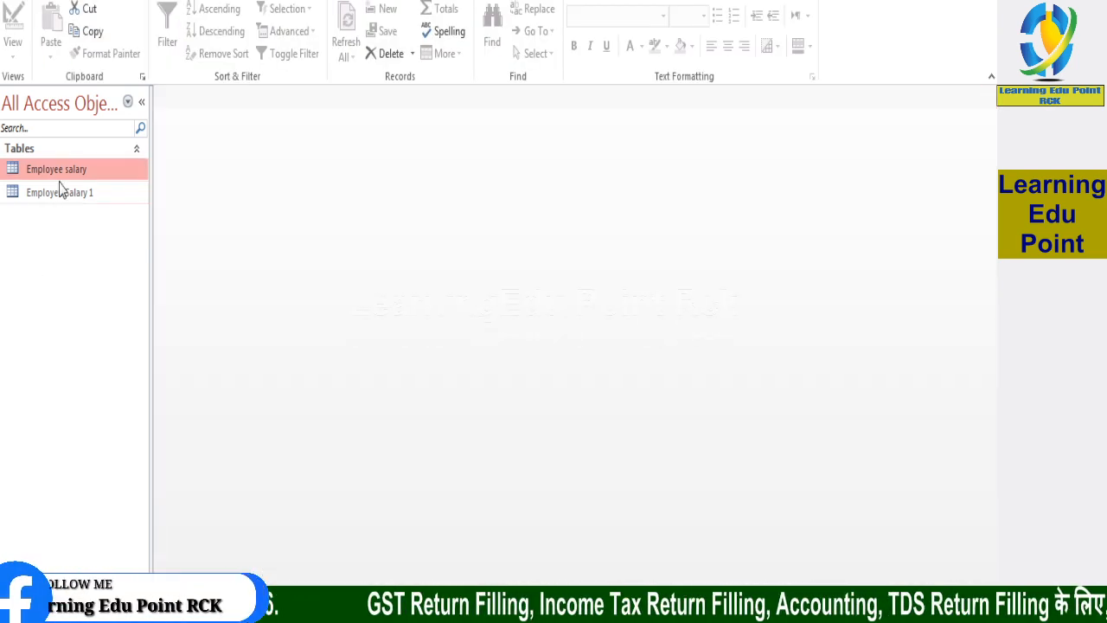
Reopen the Employee salary table in Design View and remove the primary key from the Emp_ID field
{"action": "double_click", "coordinate": [92, 171]}
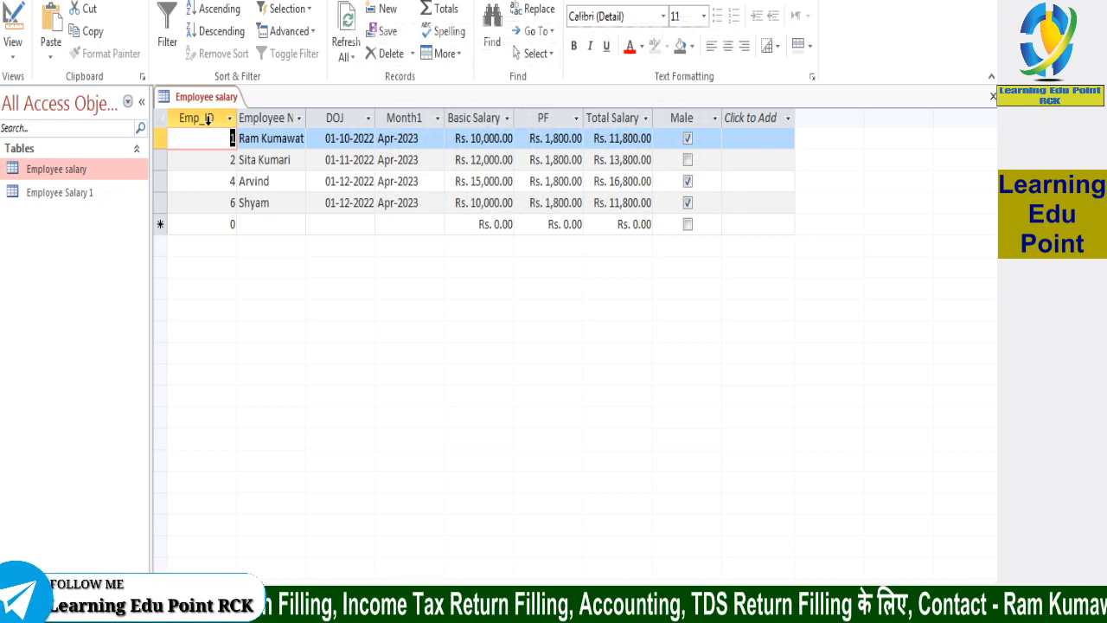
{"action": "right_click", "coordinate": [93, 169]}
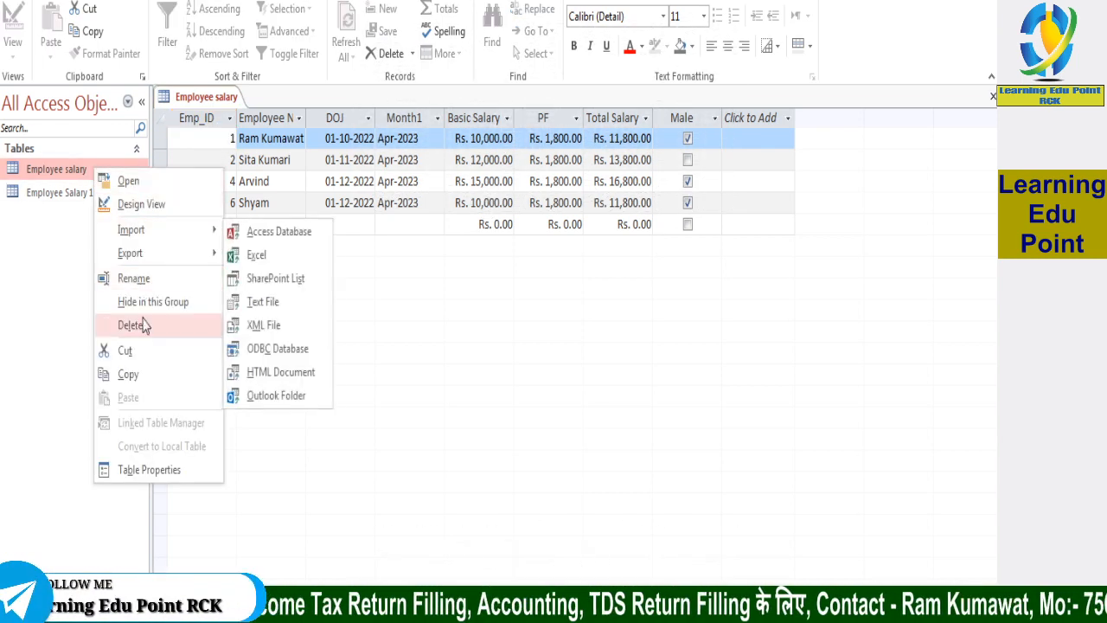
{"action": "left_click", "coordinate": [147, 204]}
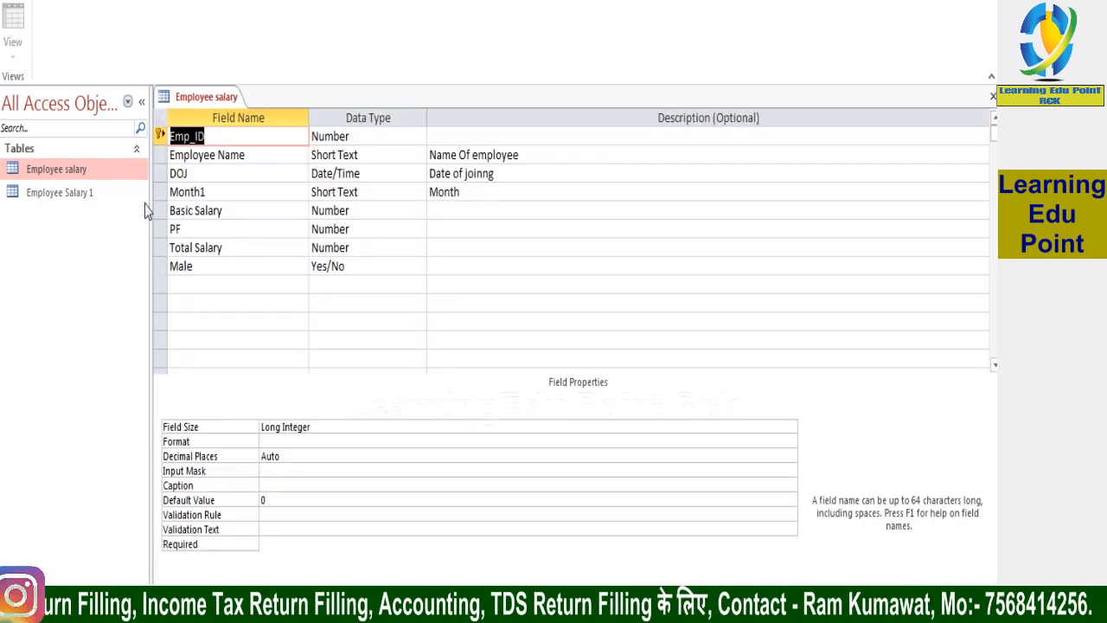
{"action": "right_click", "coordinate": [156, 135]}
{"action": "right_click", "coordinate": [158, 138]}
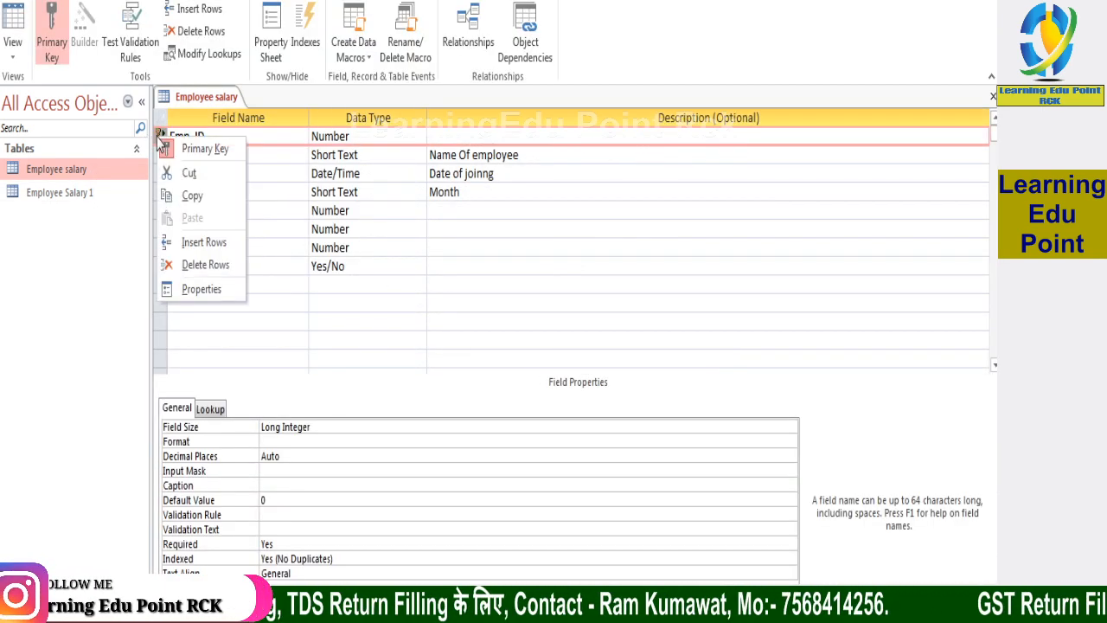
{"action": "left_click", "coordinate": [177, 148]}
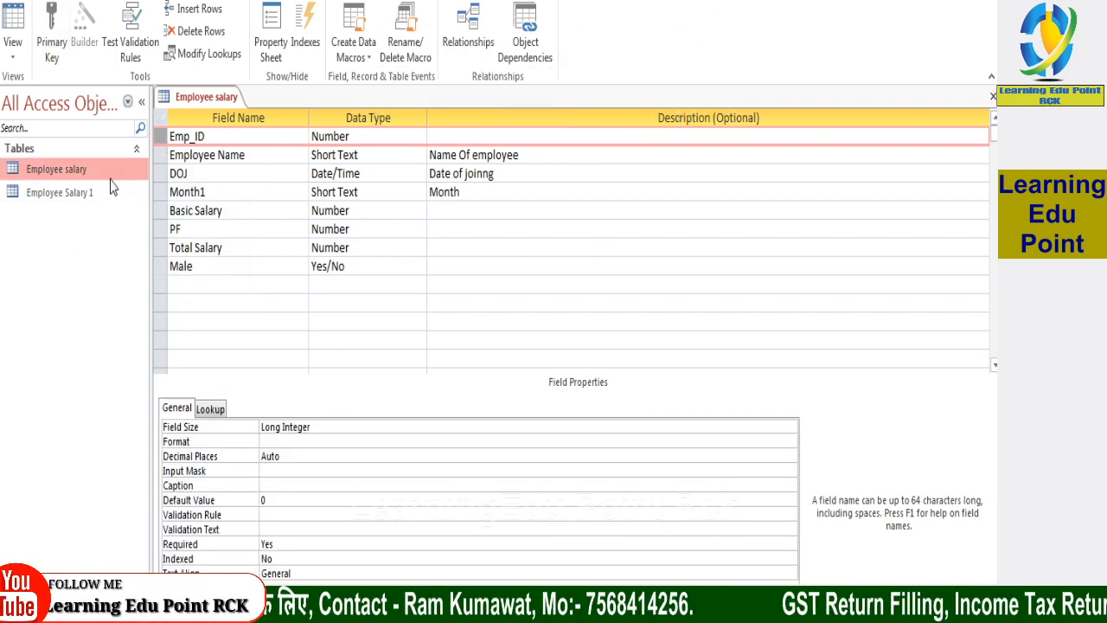
Open the Employee salary table's records and set the first record's Emp_ID to 1000
{"action": "double_click", "coordinate": [80, 170]}
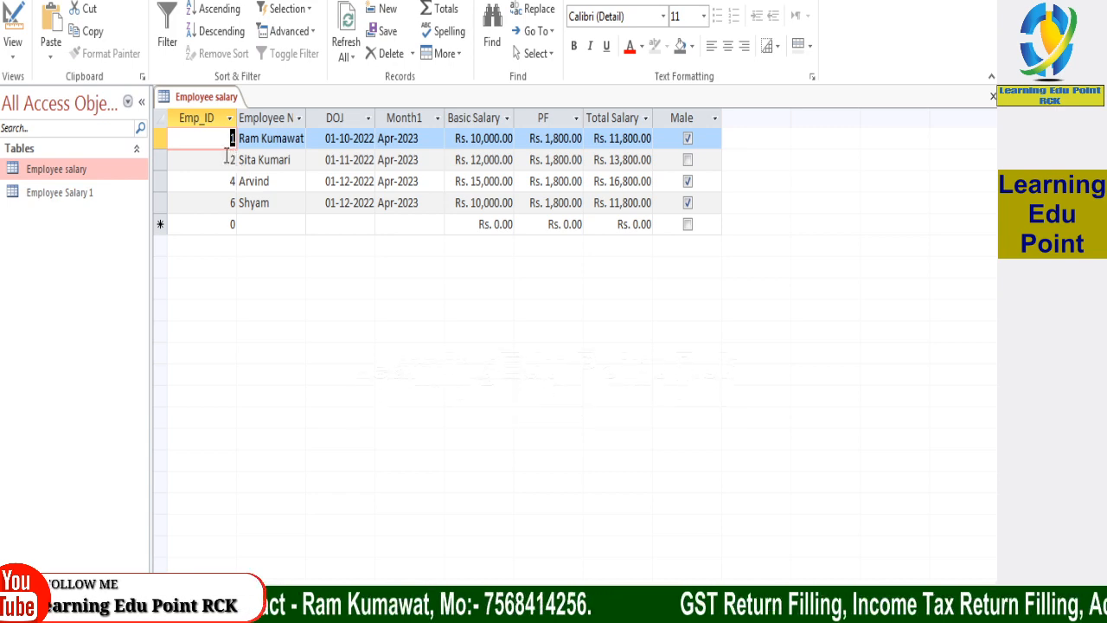
{"action": "type", "text": "1000"}
{"action": "key", "text": "Tab"}
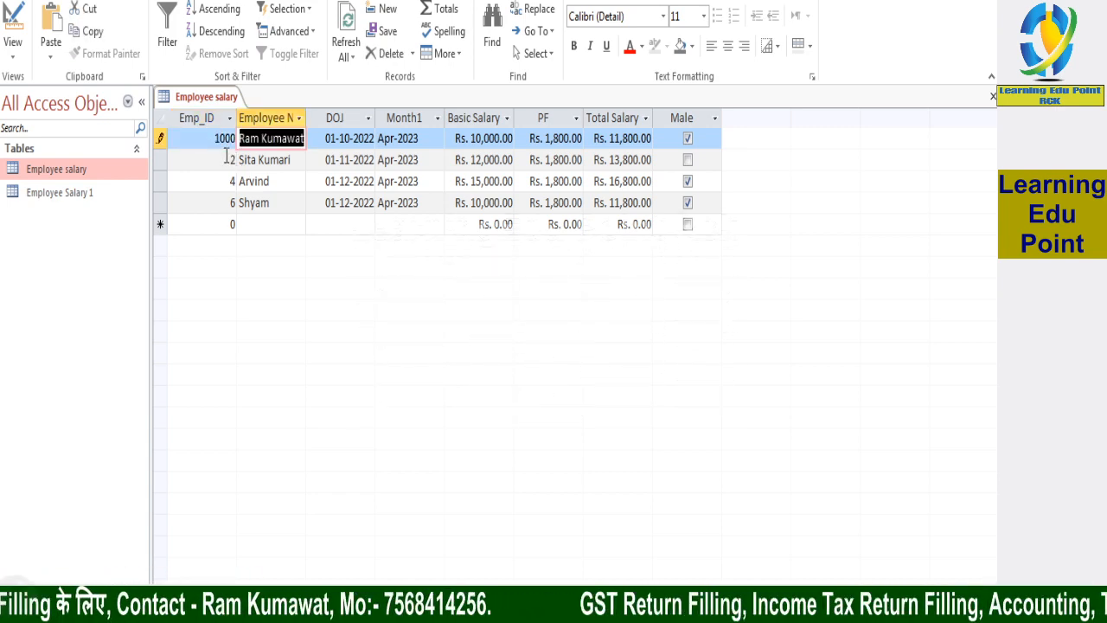
{"action": "key", "text": "Tab"}
{"action": "key", "text": "Tab"}
{"action": "key", "text": "Tab"}
{"action": "key", "text": "Tab"}
{"action": "key", "text": "Tab"}
{"action": "key", "text": "Tab"}
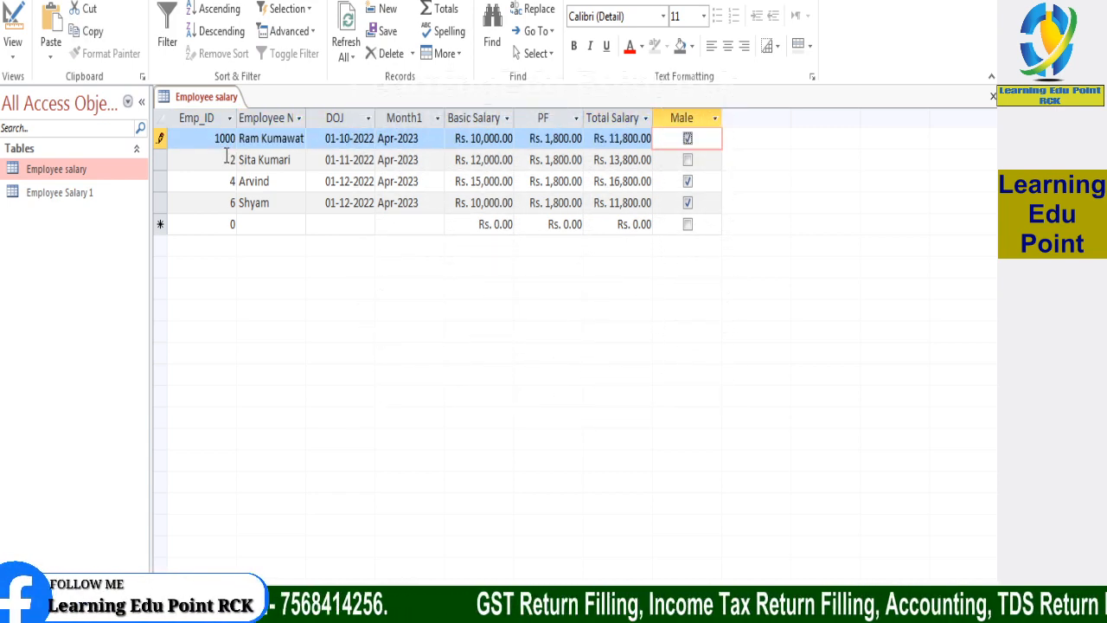
{"action": "key", "text": "Tab"}
Set the Emp_ID of the second record to 1001 and of the third record to 1002
{"action": "type", "text": "1"}
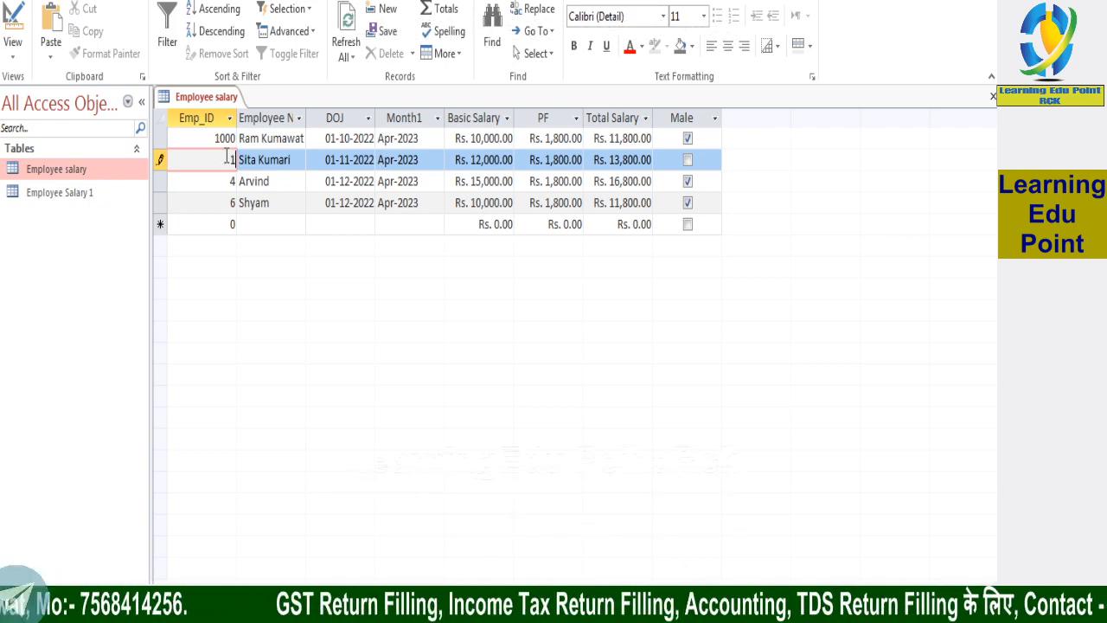
{"action": "type", "text": "001"}
{"action": "key", "text": "Down"}
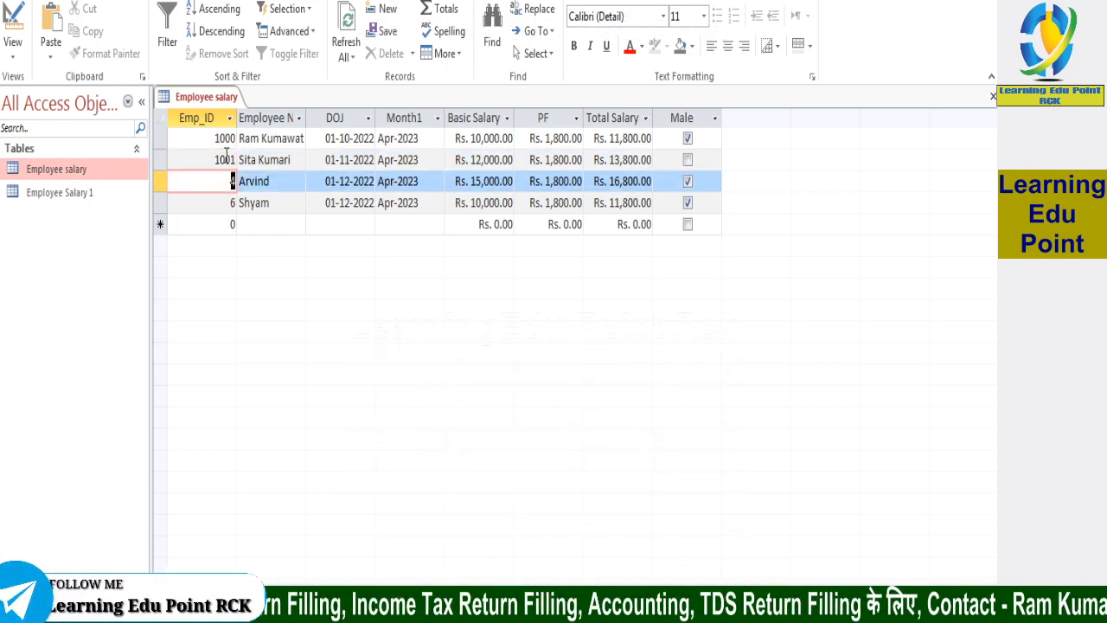
{"action": "type", "text": "100"}
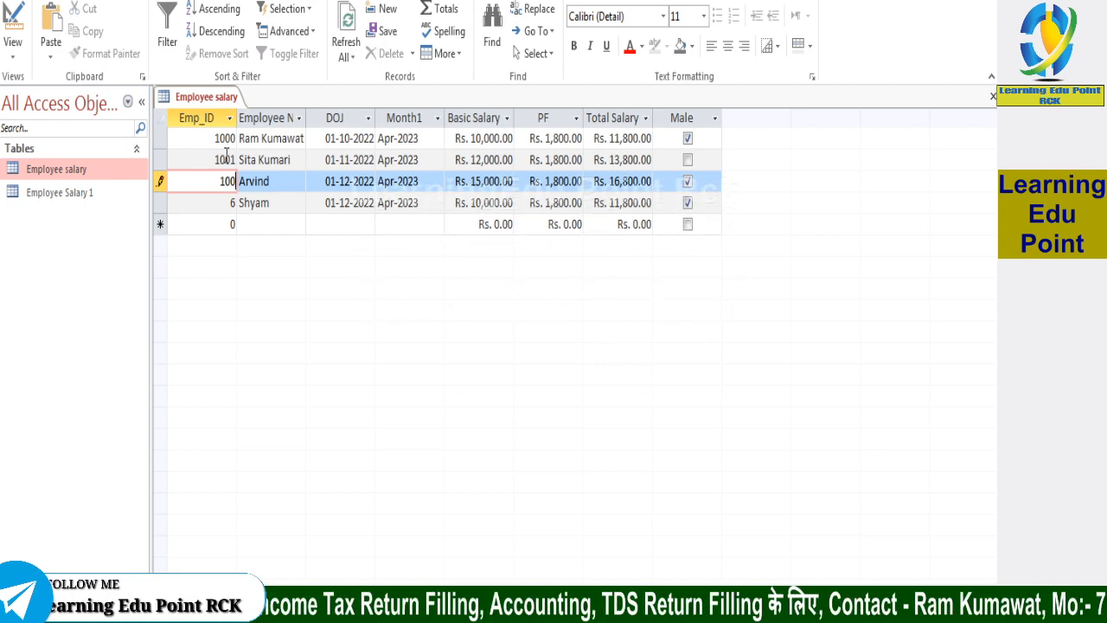
{"action": "type", "text": "2"}
{"action": "key", "text": "Tab"}
{"action": "key", "text": "Left"}
{"action": "key", "text": "Down"}
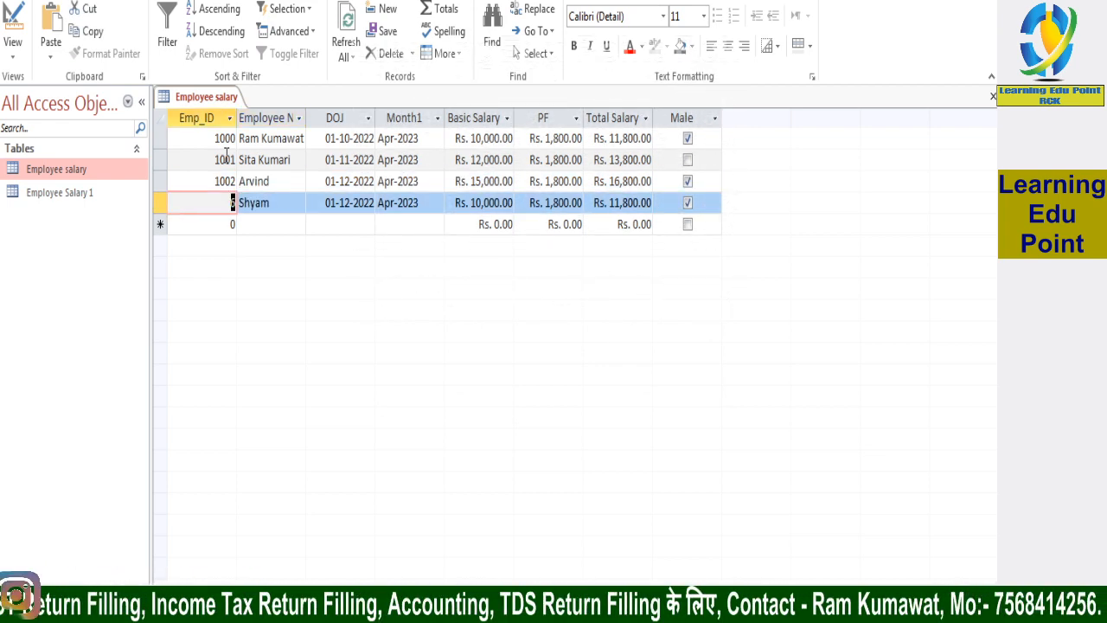
Enter the duplicate Emp_ID 1000 for the fourth record and commit the record
{"action": "type", "text": "1000"}
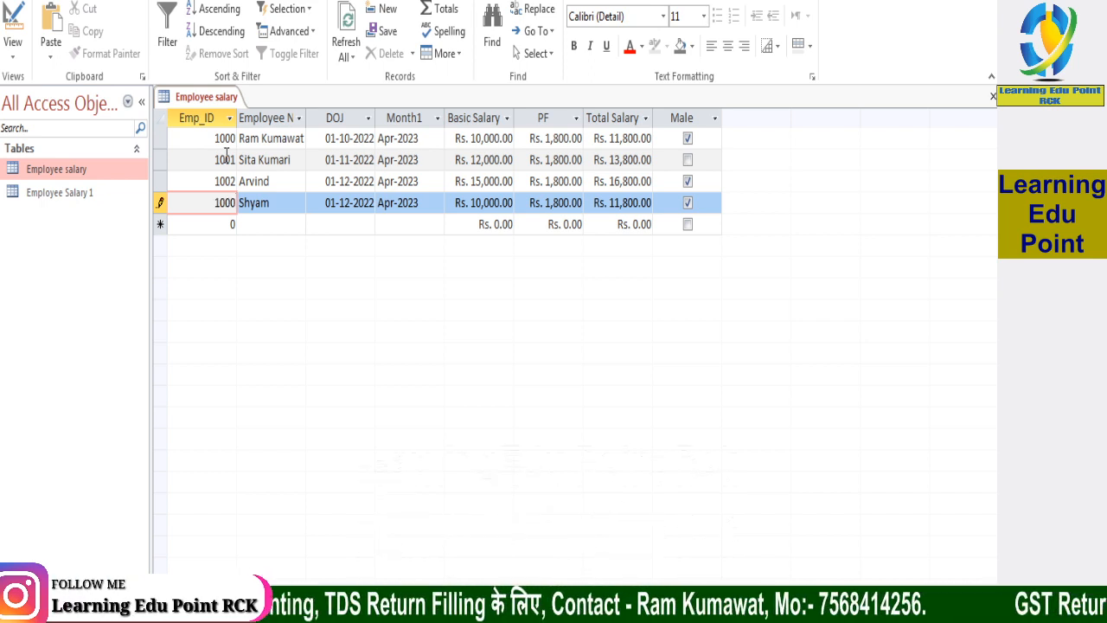
{"action": "key", "text": "Down"}
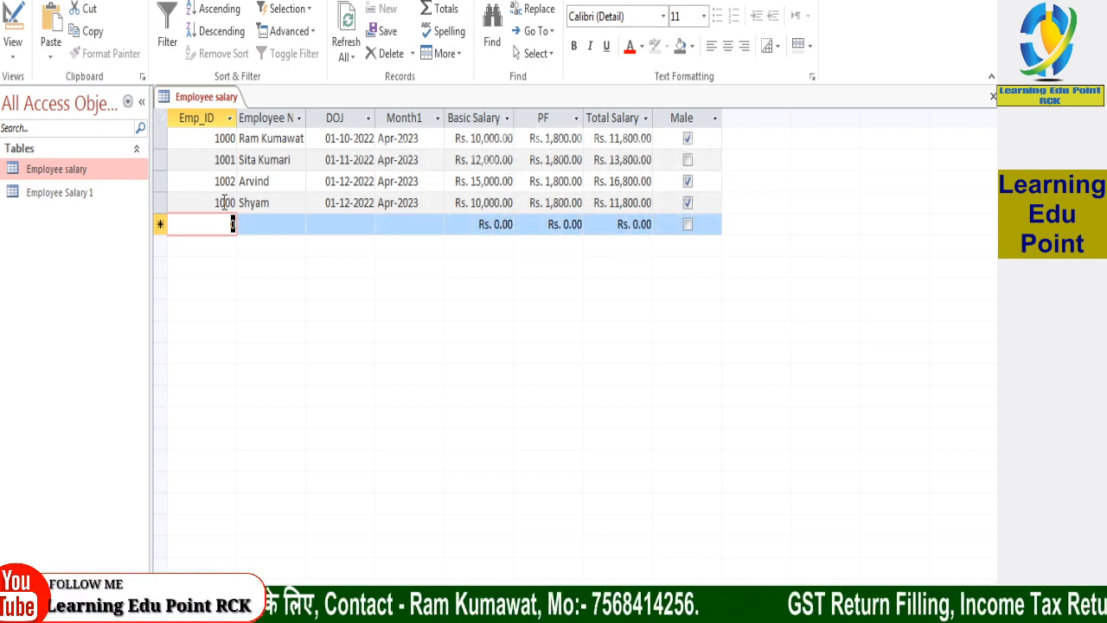
{"action": "left_click", "coordinate": [224, 202]}
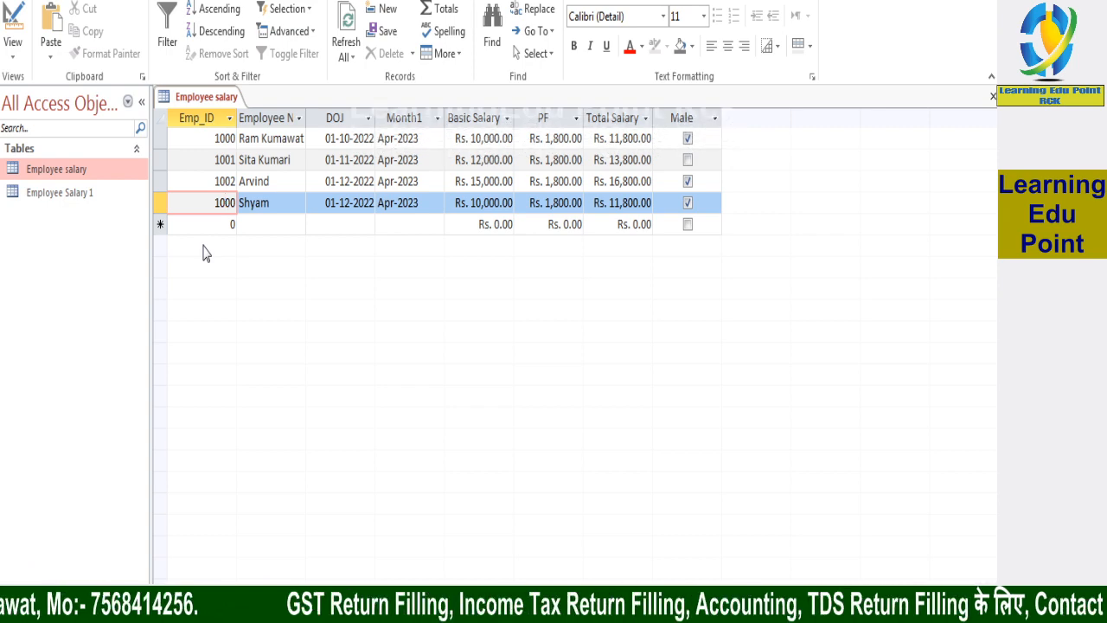
Try to save the fourth record with an empty Emp_ID, and re-enter 1000 in that field
{"action": "double_click", "coordinate": [223, 202]}
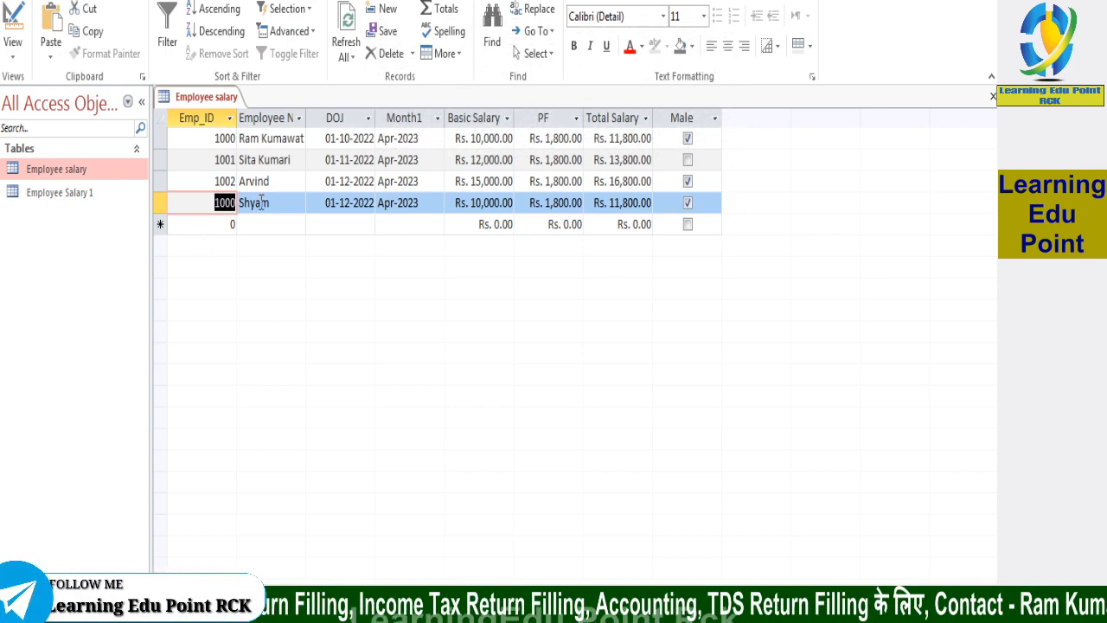
{"action": "key", "text": "Delete"}
{"action": "left_click", "coordinate": [265, 220]}
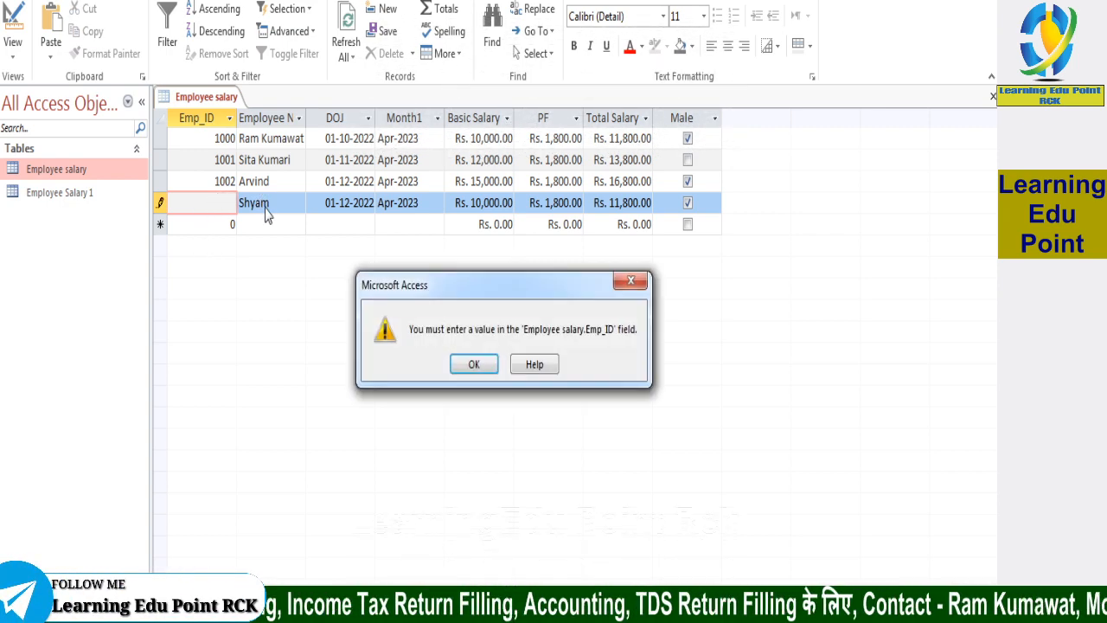
{"action": "left_click", "coordinate": [471, 364]}
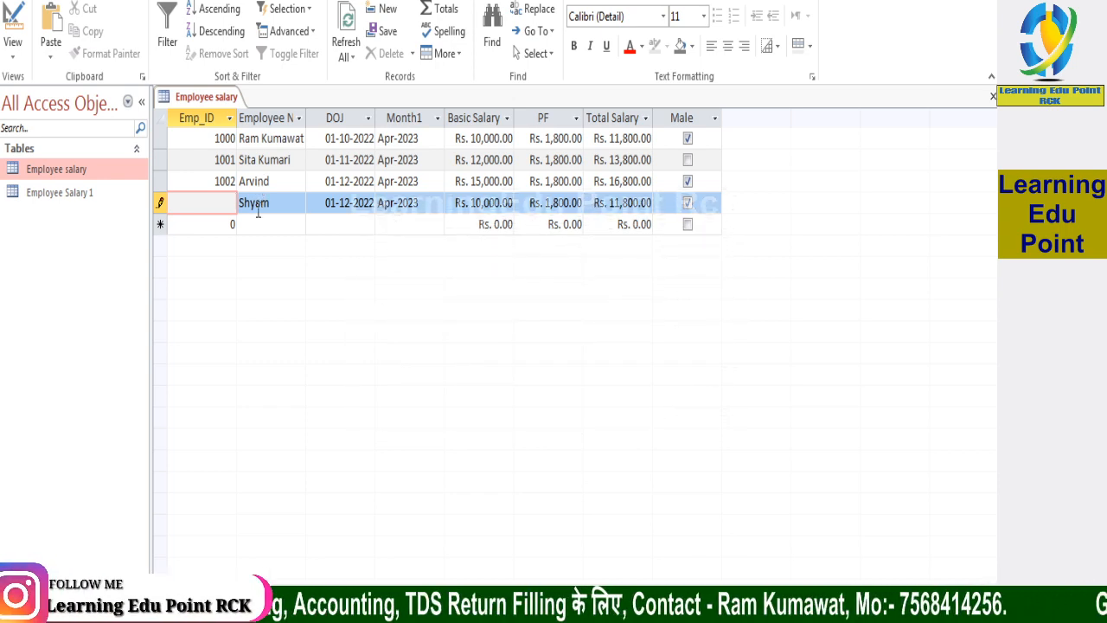
{"action": "type", "text": "1000"}
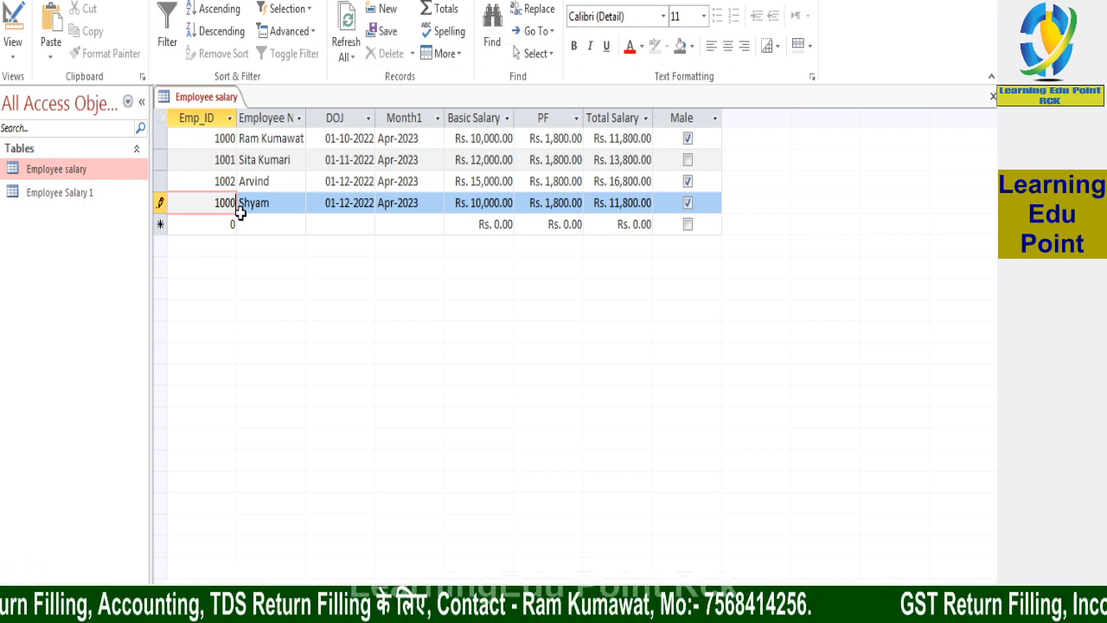
{"action": "left_click", "coordinate": [282, 201]}
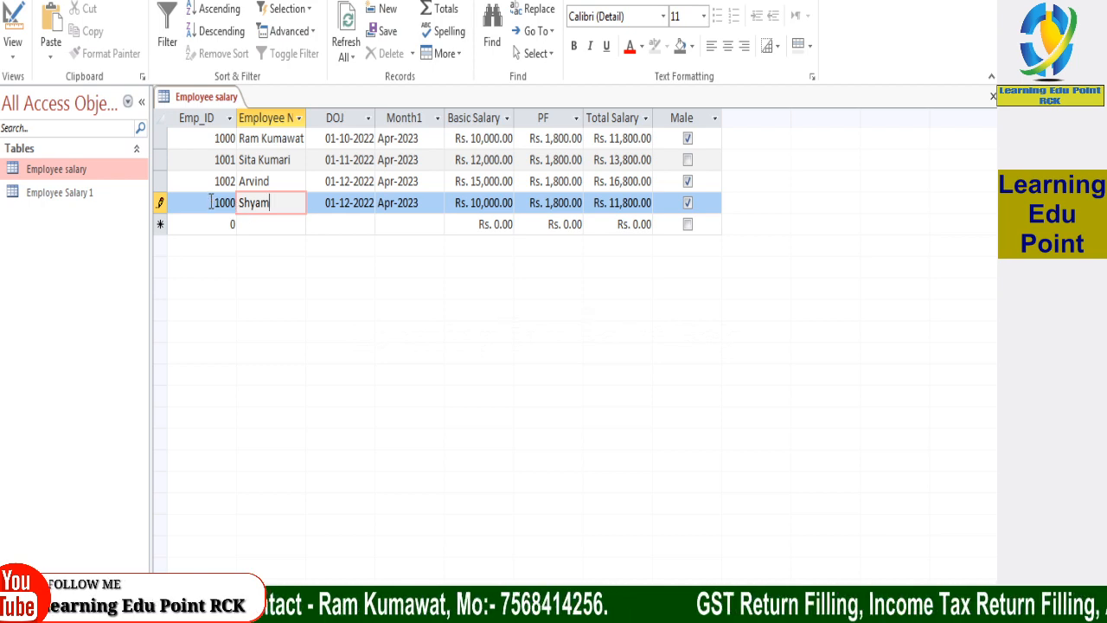
Set the fourth record's Emp_ID to 1233
{"action": "double_click", "coordinate": [223, 202]}
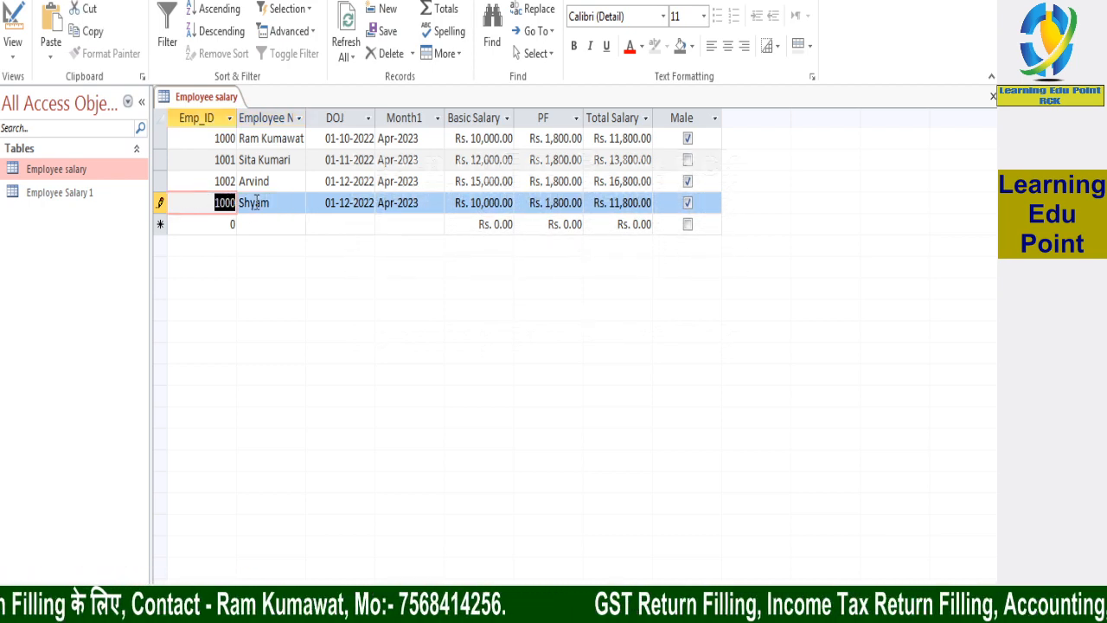
{"action": "type", "text": "1233"}
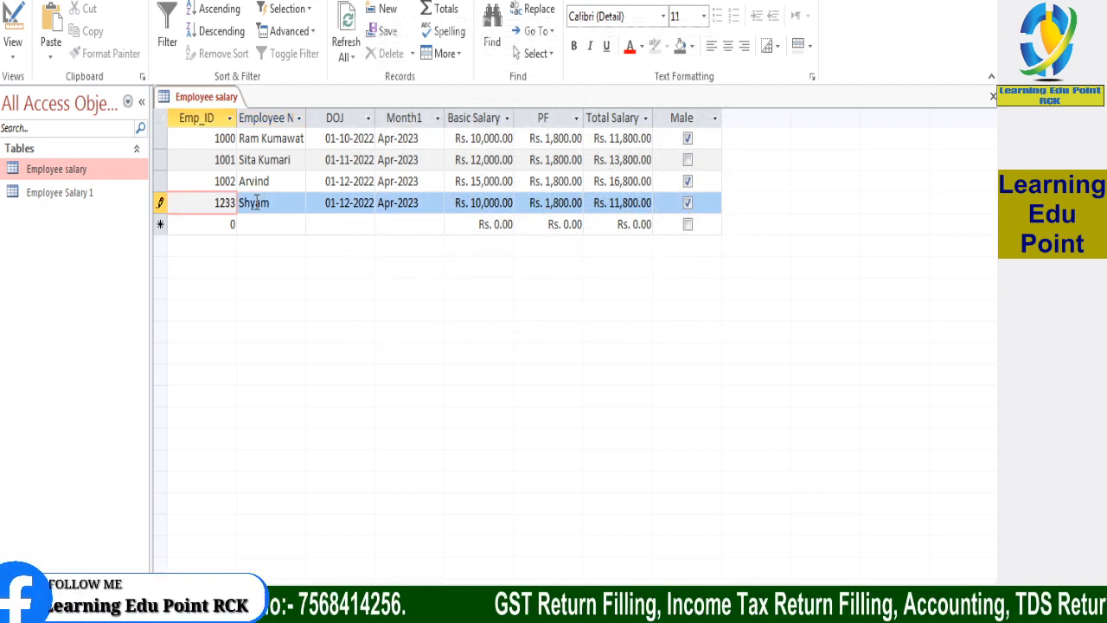
{"action": "left_click", "coordinate": [256, 202]}
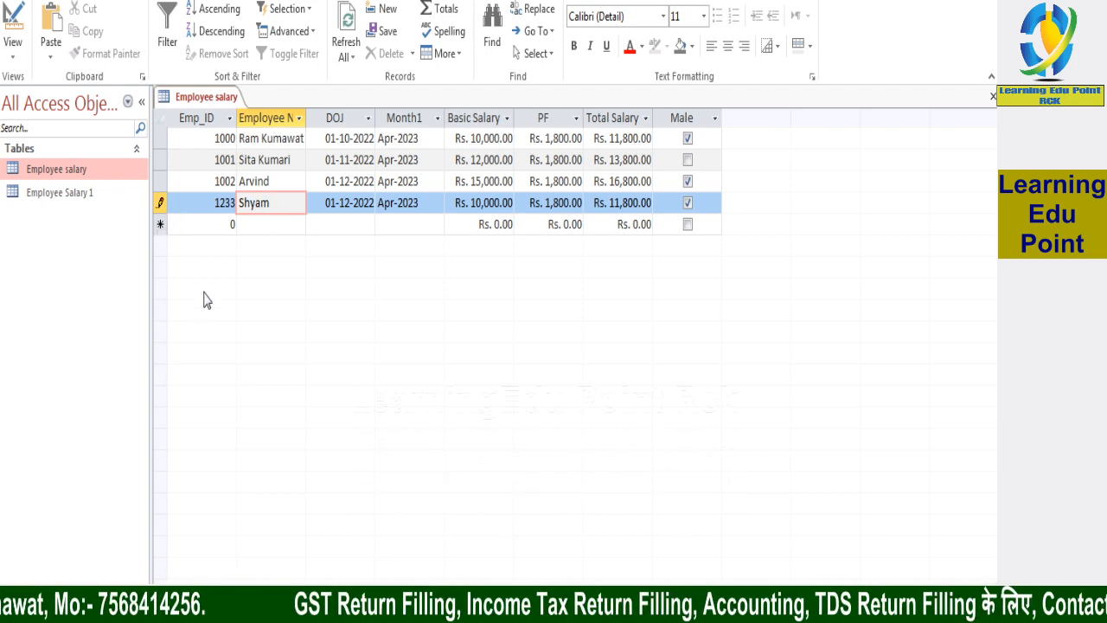
Open the Employee salary table in Design view
{"action": "right_click", "coordinate": [61, 173]}
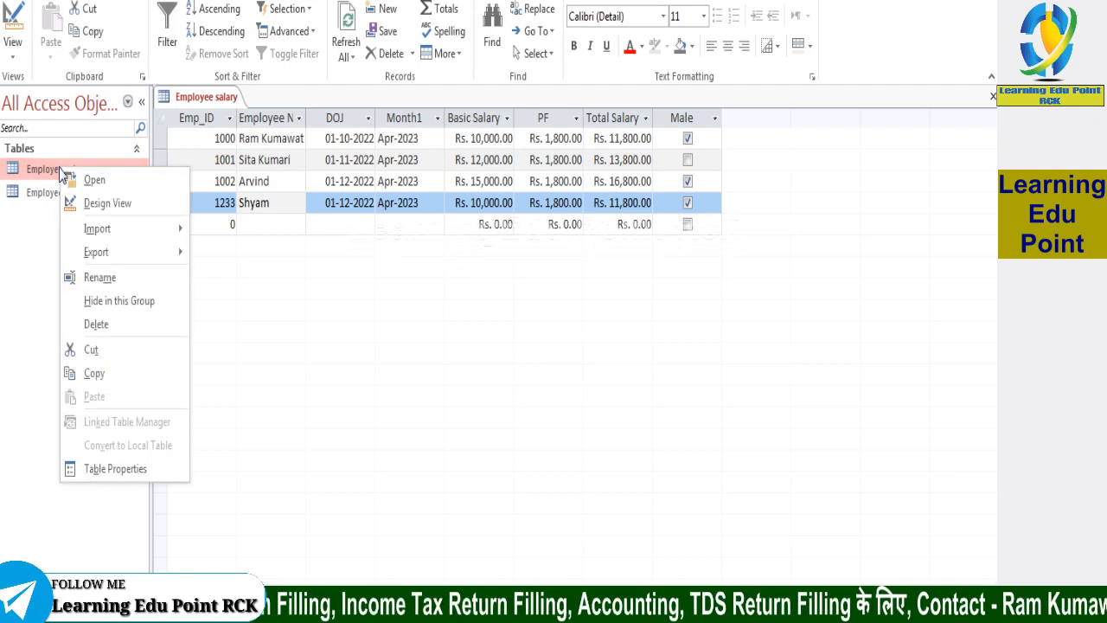
{"action": "left_click", "coordinate": [110, 207]}
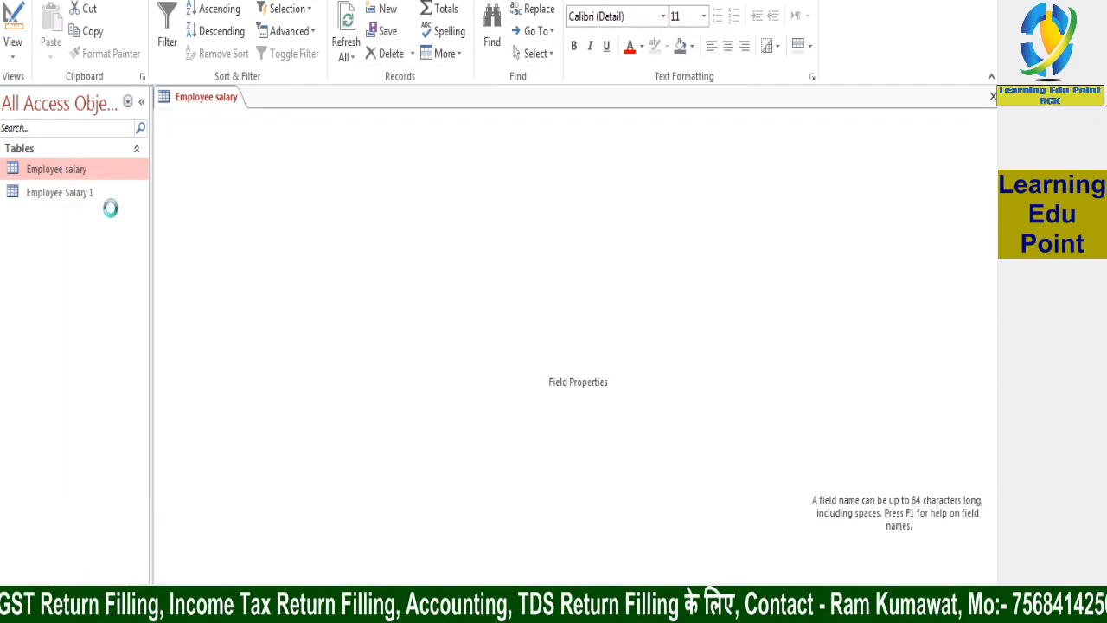
{"action": "left_click", "coordinate": [80, 178]}
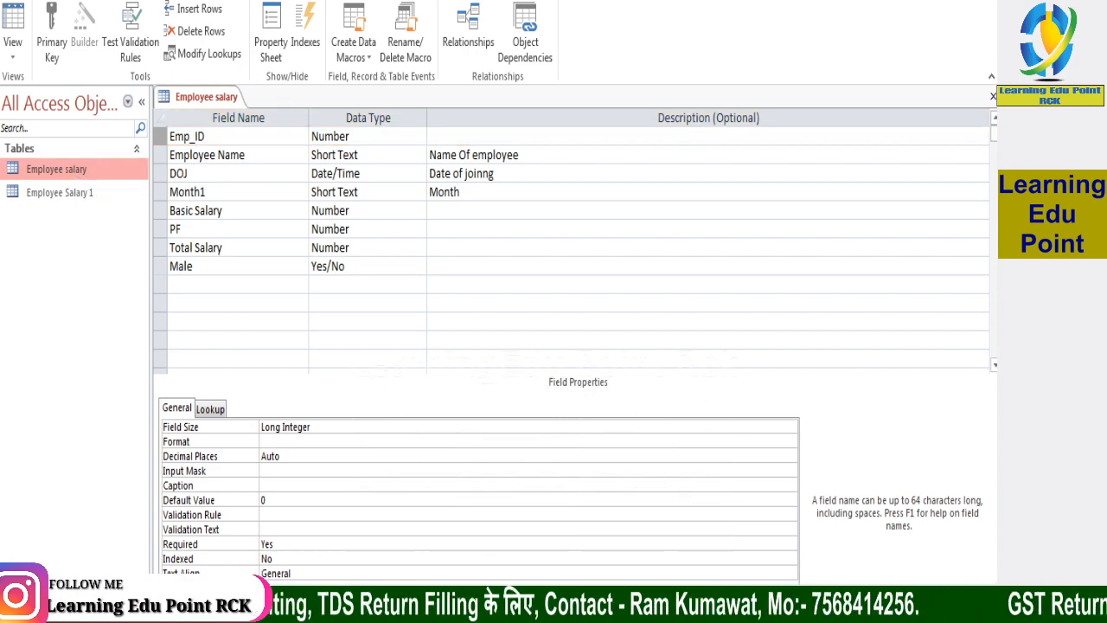
{"action": "key", "text": "alt+c"}
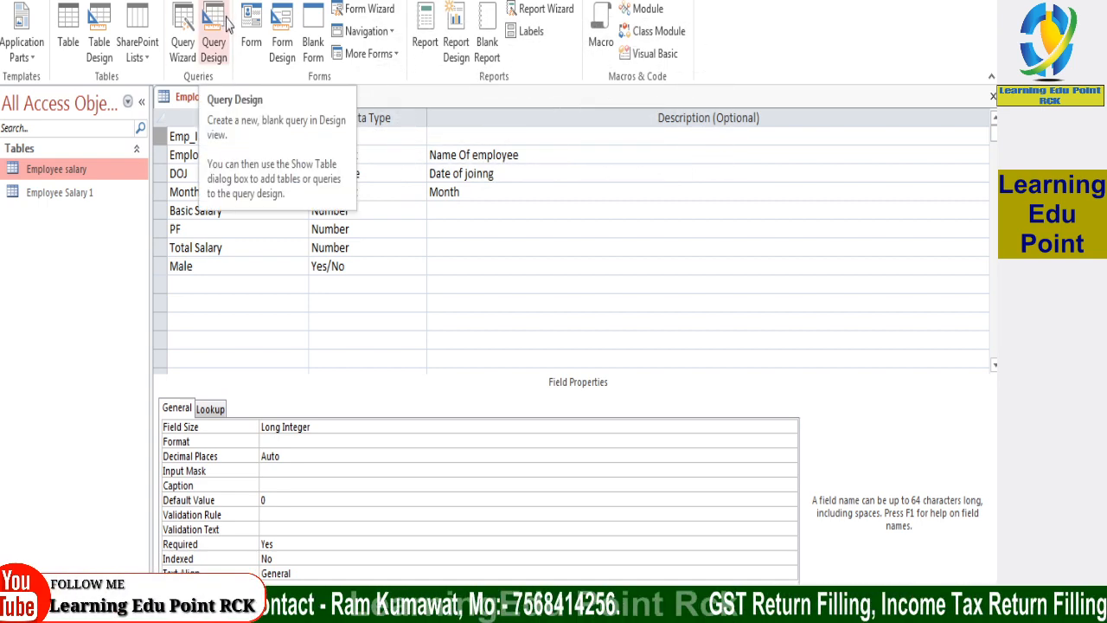
{"action": "left_click", "coordinate": [246, 0]}
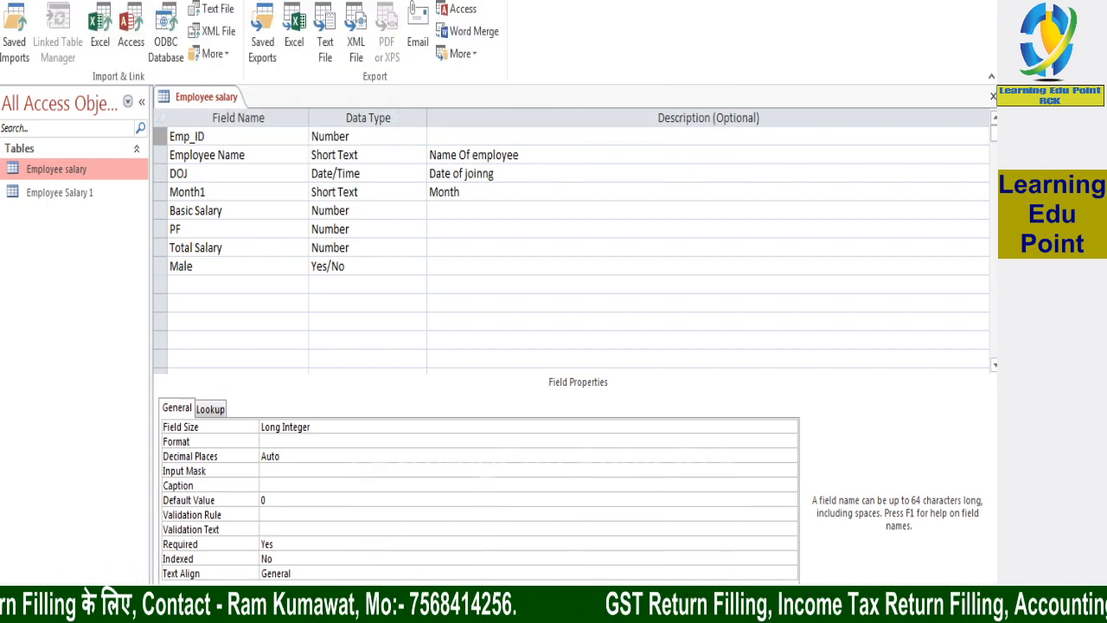
{"action": "left_click", "coordinate": [268, 0]}
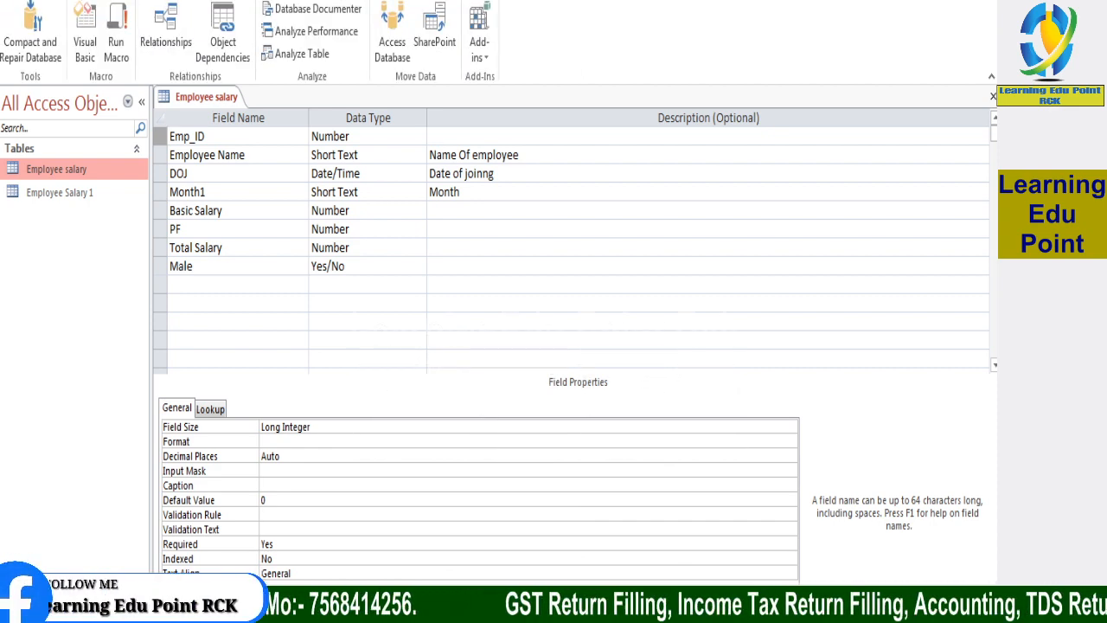
{"action": "left_click", "coordinate": [65, 0]}
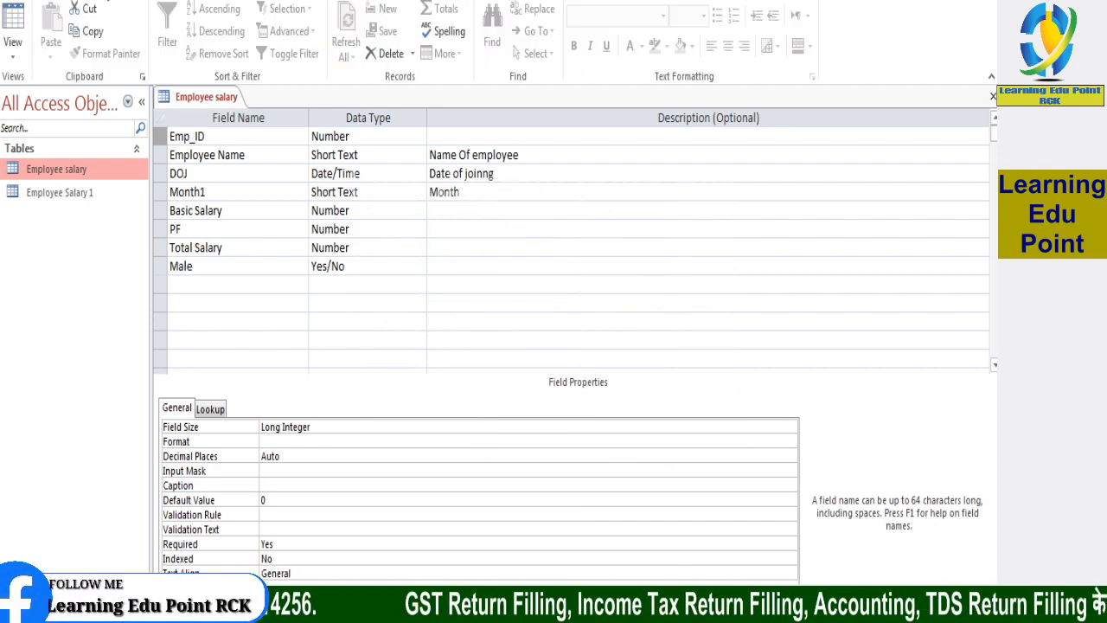
{"action": "left_click", "coordinate": [113, 0]}
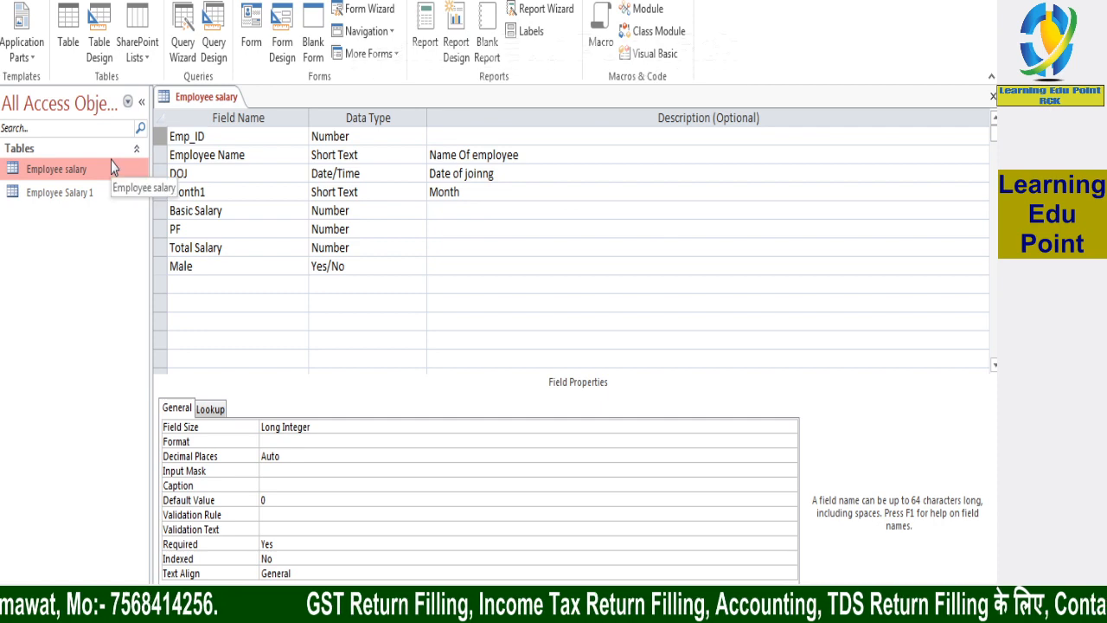
{"action": "right_click", "coordinate": [58, 174]}
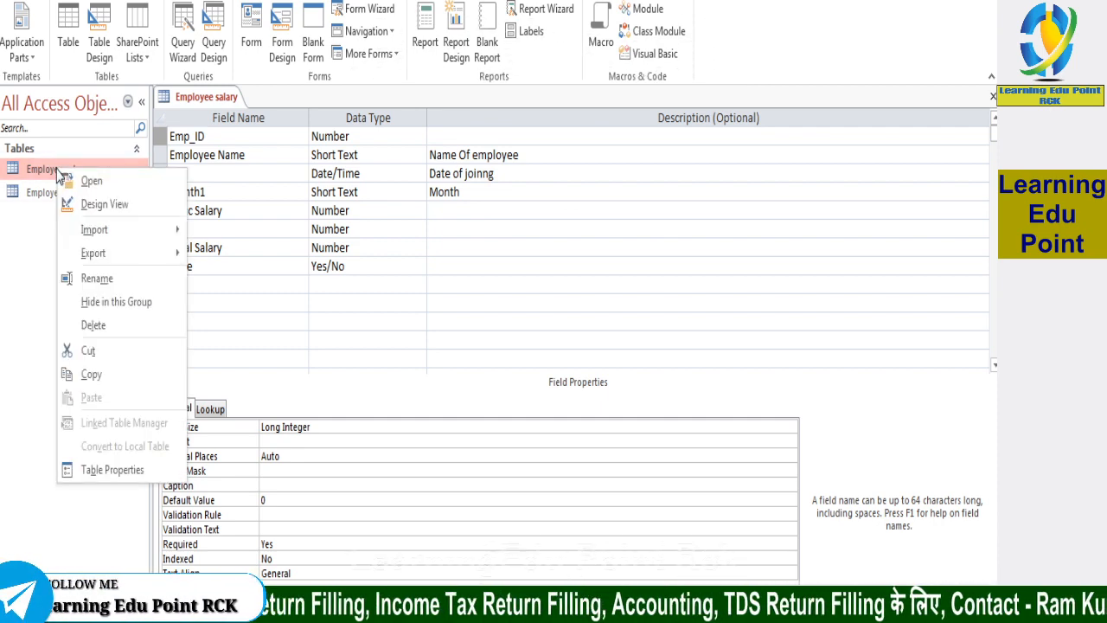
{"action": "left_click", "coordinate": [105, 206]}
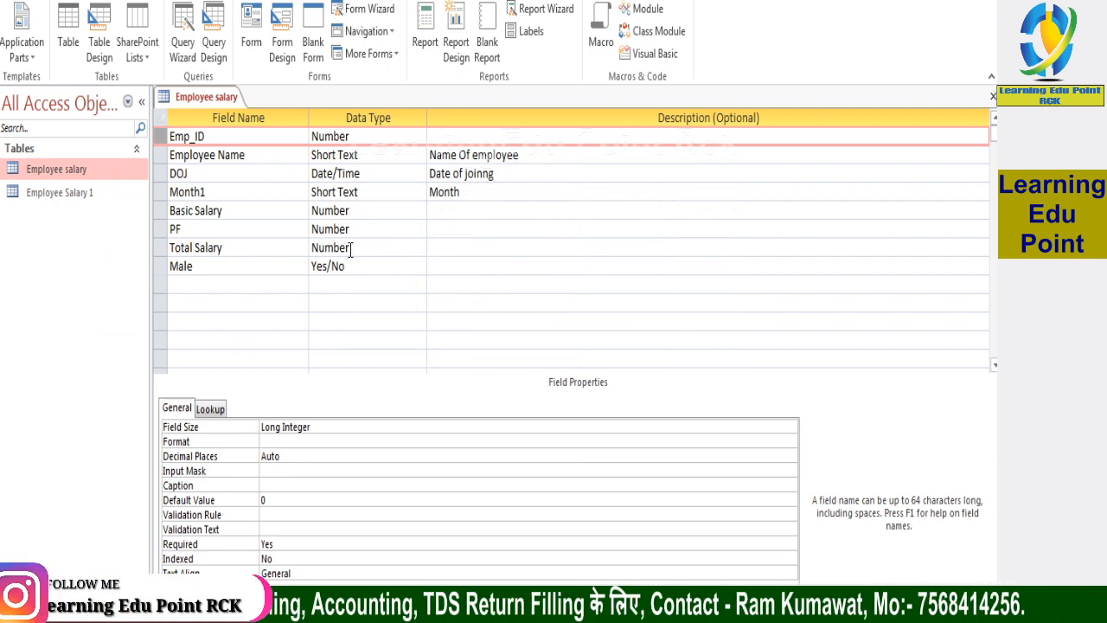
Go through the table's fields from Emp_ID to Total Salary and examine their properties
{"action": "left_click", "coordinate": [229, 137]}
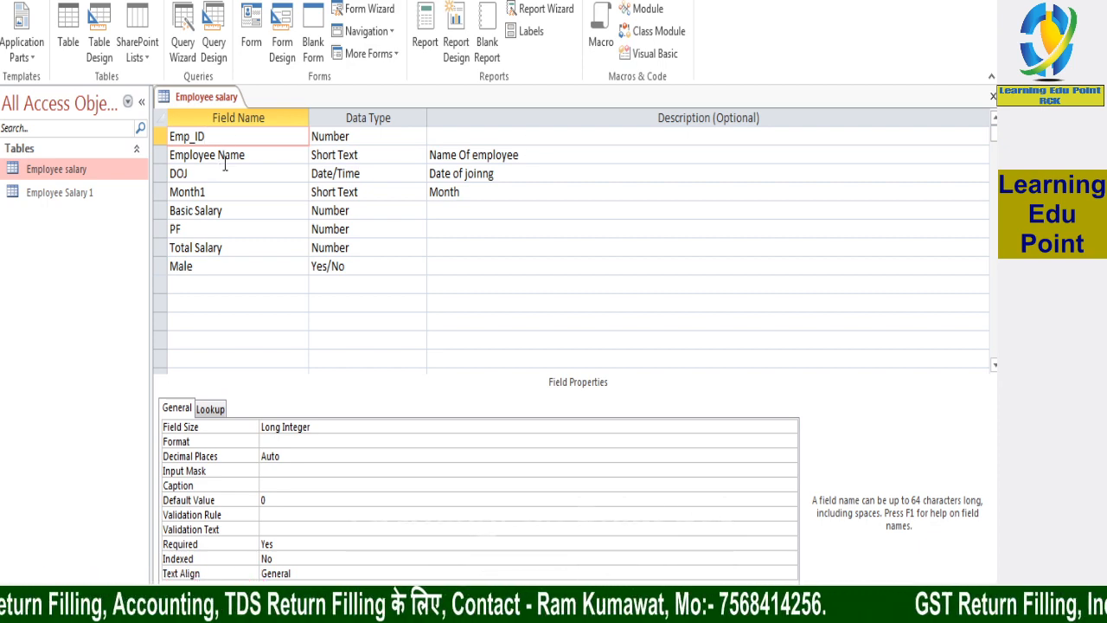
{"action": "left_click", "coordinate": [226, 156]}
{"action": "left_click", "coordinate": [197, 175]}
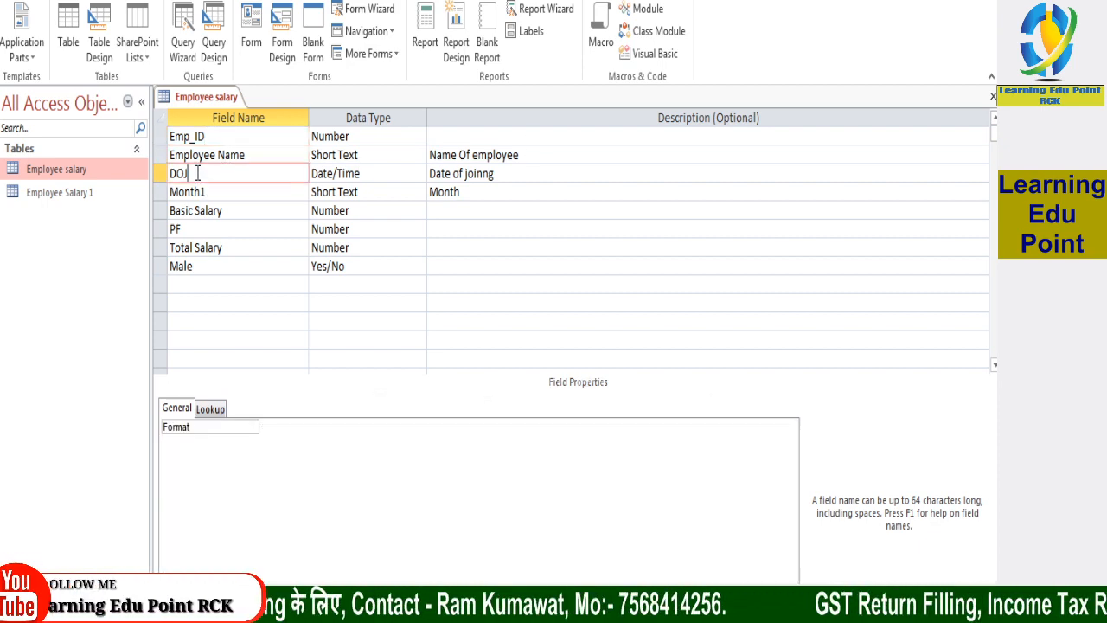
{"action": "left_click", "coordinate": [213, 191]}
{"action": "left_click", "coordinate": [223, 210]}
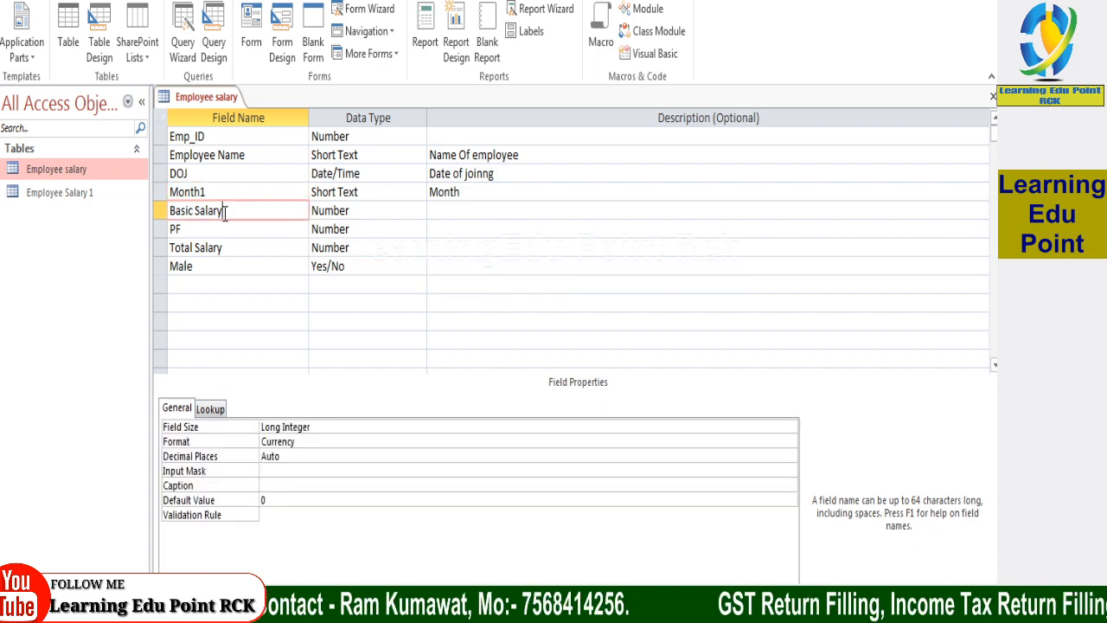
{"action": "left_click", "coordinate": [216, 229]}
{"action": "left_click", "coordinate": [216, 248]}
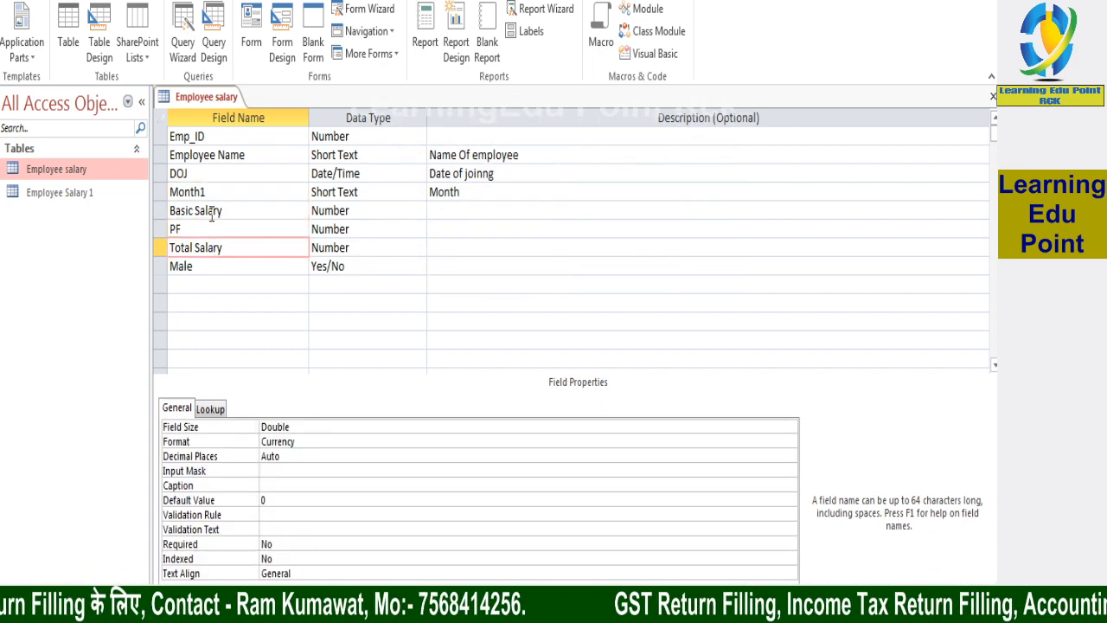
Designate the Emp_ID field as the primary key of the Employee salary table
{"action": "left_click", "coordinate": [201, 138]}
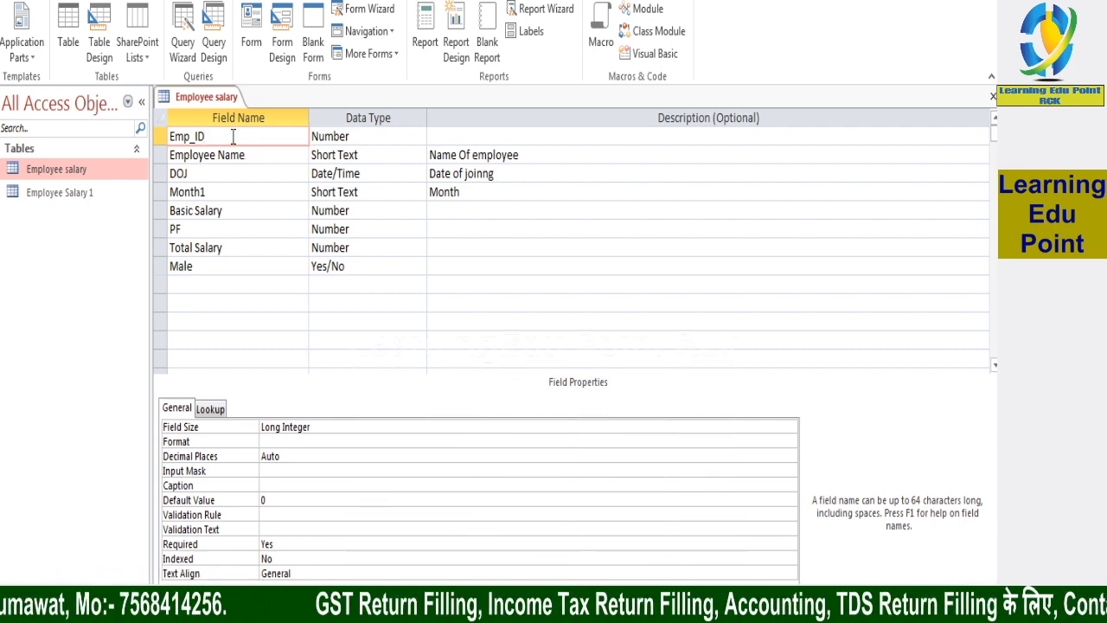
{"action": "right_click", "coordinate": [159, 137]}
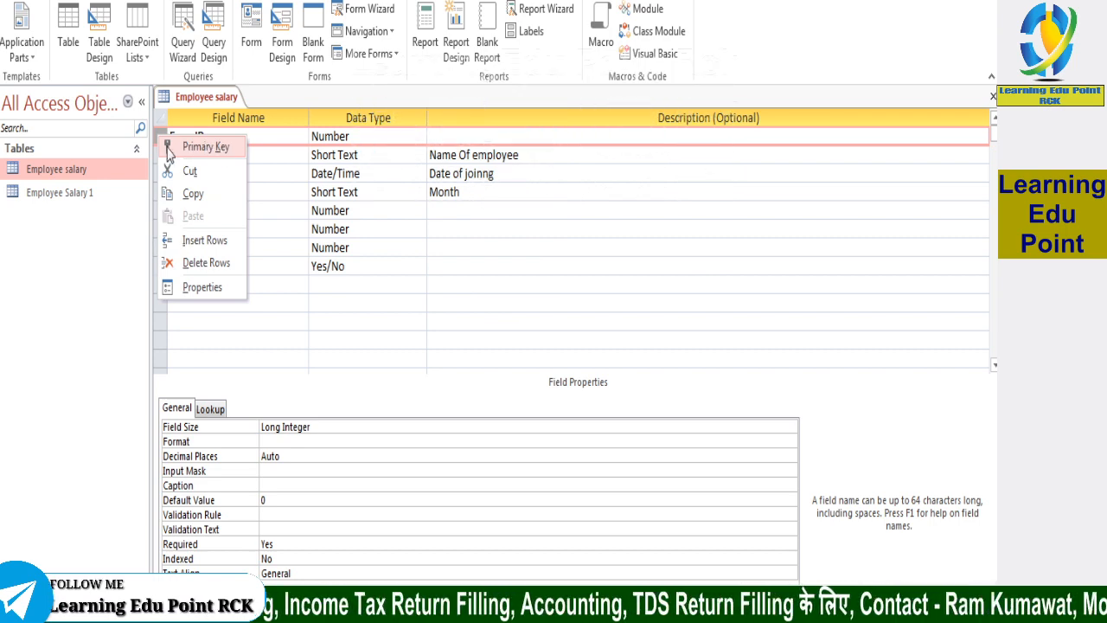
{"action": "left_click", "coordinate": [264, 136]}
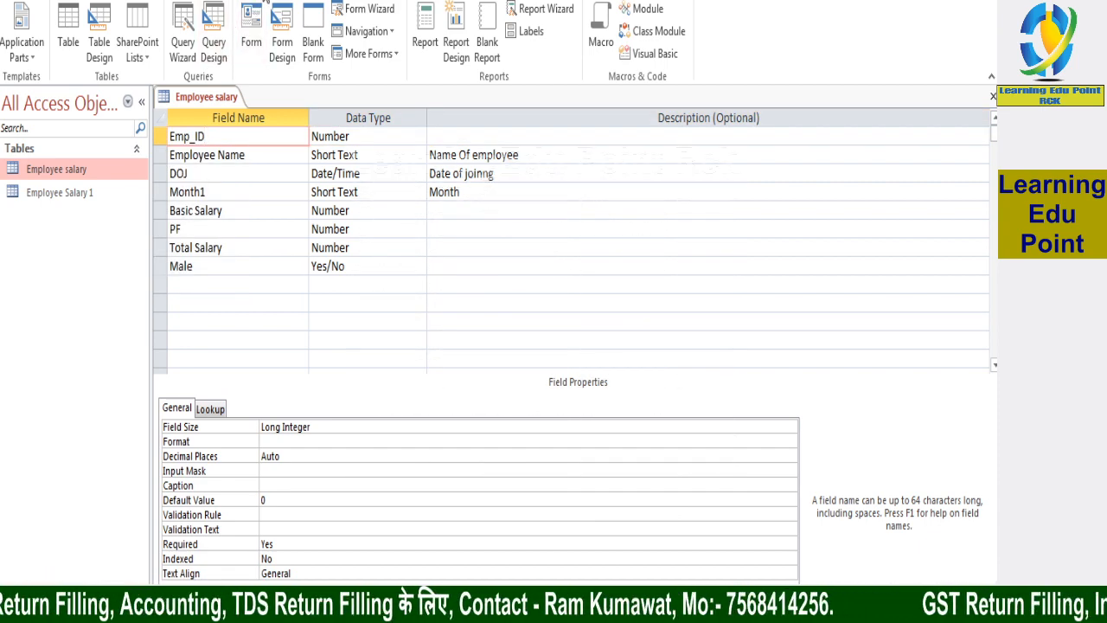
{"action": "left_click", "coordinate": [325, 2]}
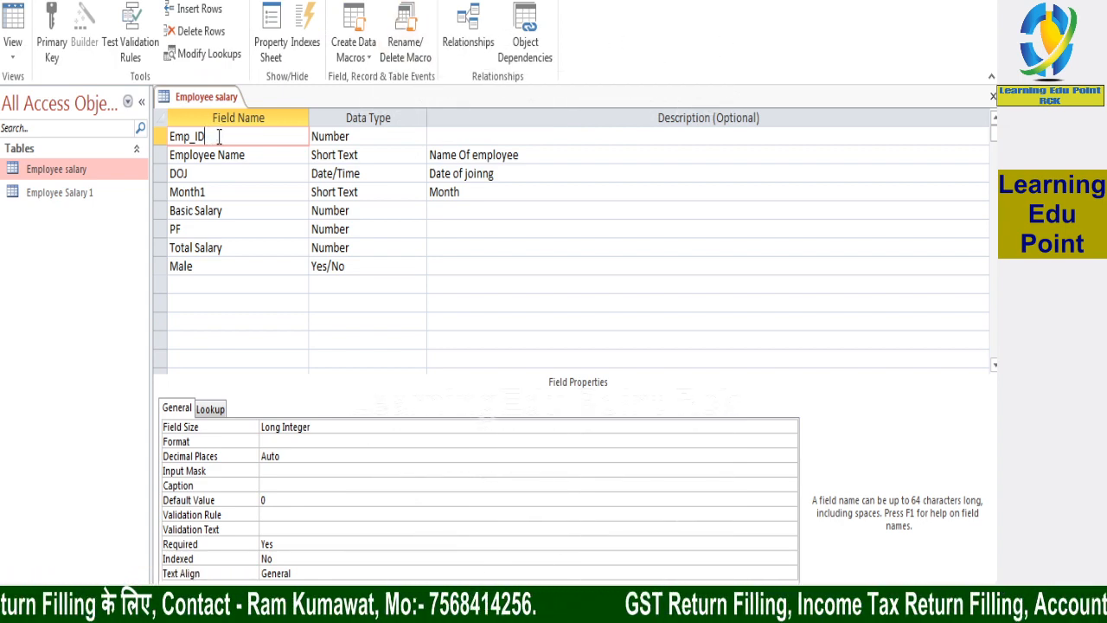
{"action": "left_click", "coordinate": [220, 173]}
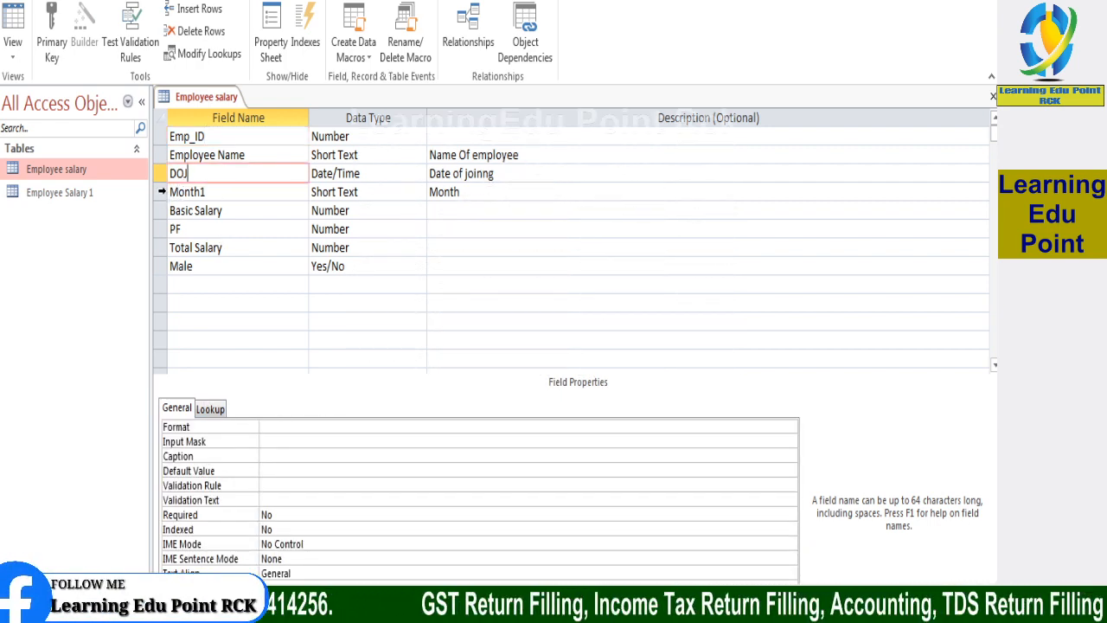
{"action": "left_click", "coordinate": [161, 192]}
{"action": "left_click", "coordinate": [161, 210]}
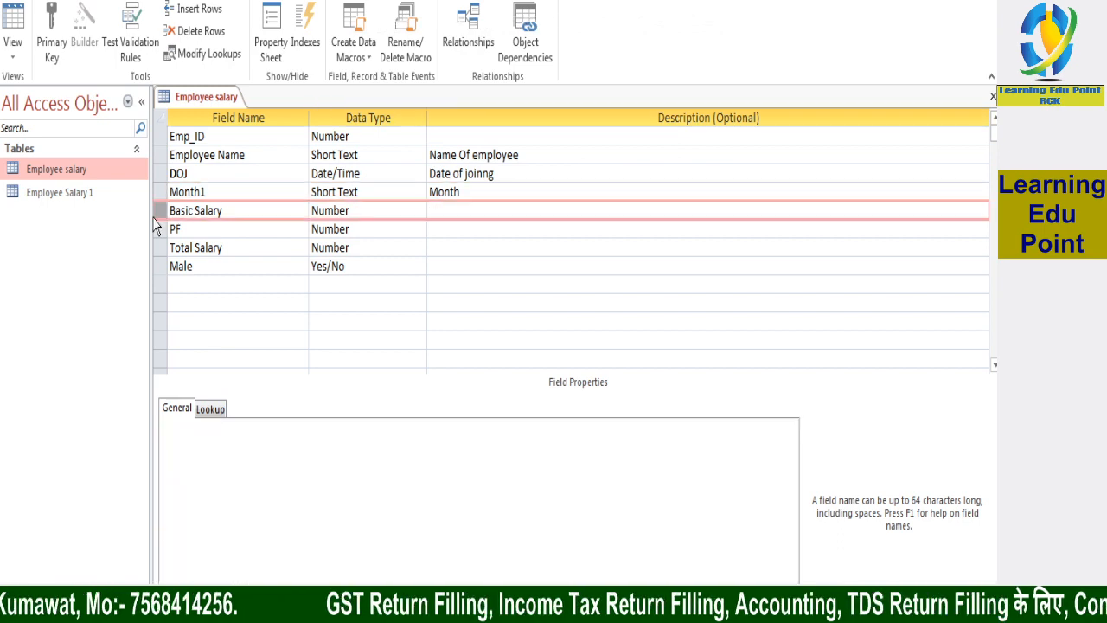
{"action": "left_click", "coordinate": [245, 137]}
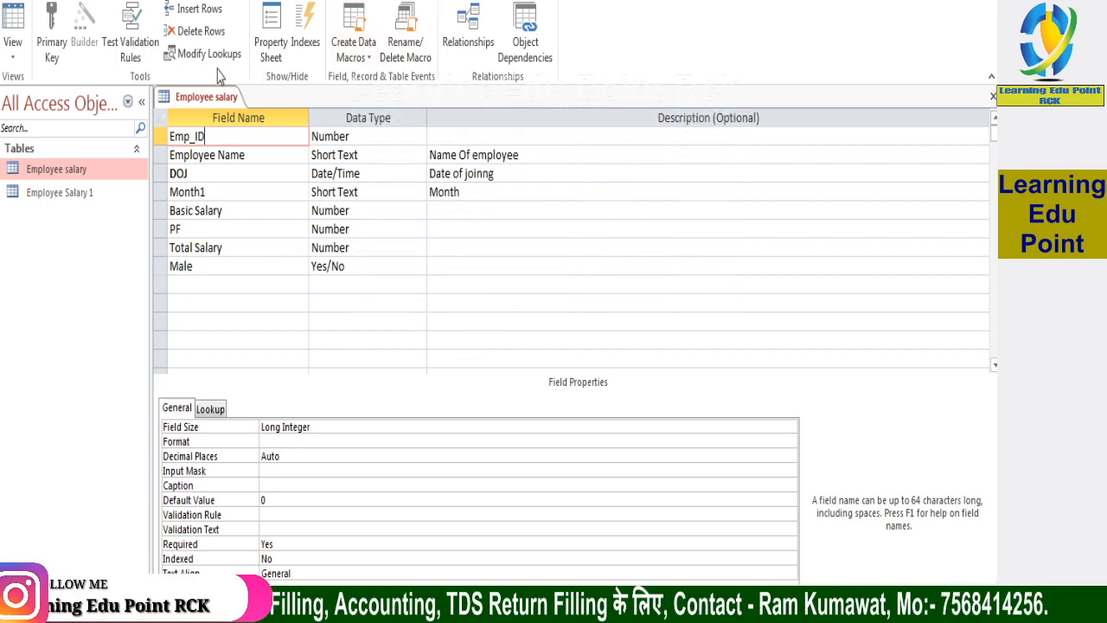
{"action": "left_click", "coordinate": [53, 49]}
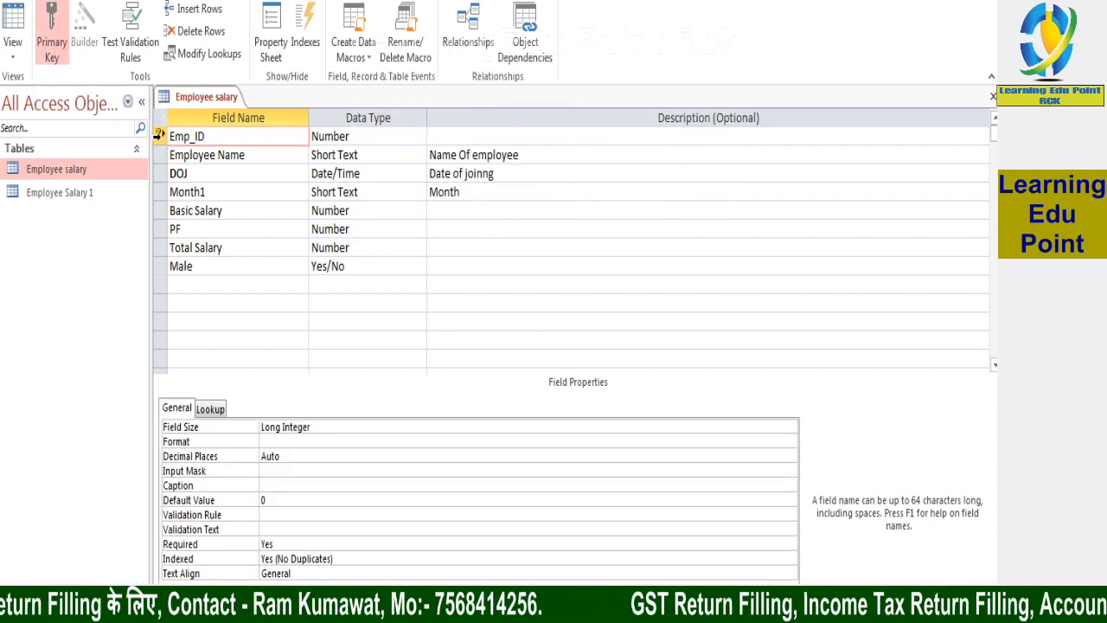
Close the table design and reopen the Employee salary table in Datasheet view
{"action": "left_click", "coordinate": [159, 139]}
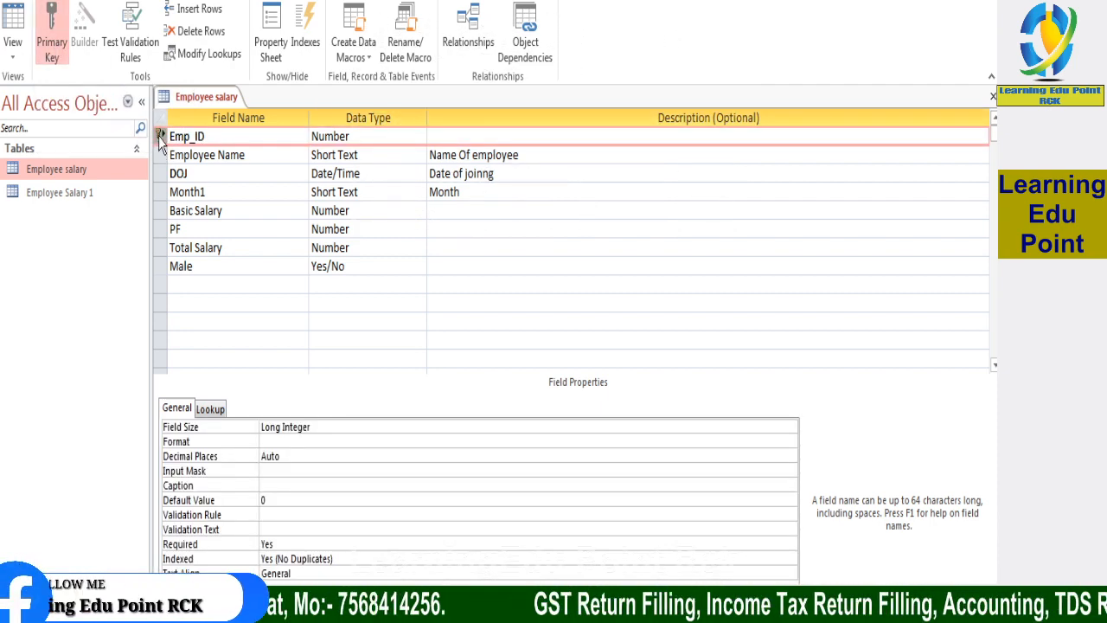
{"action": "left_click", "coordinate": [159, 154]}
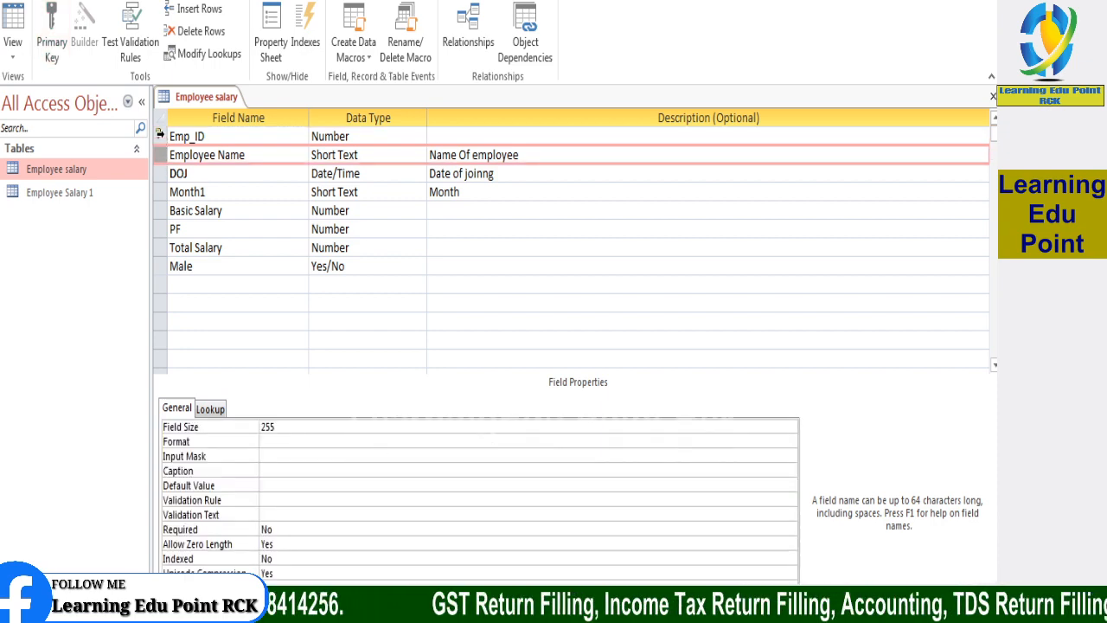
{"action": "left_click", "coordinate": [159, 138]}
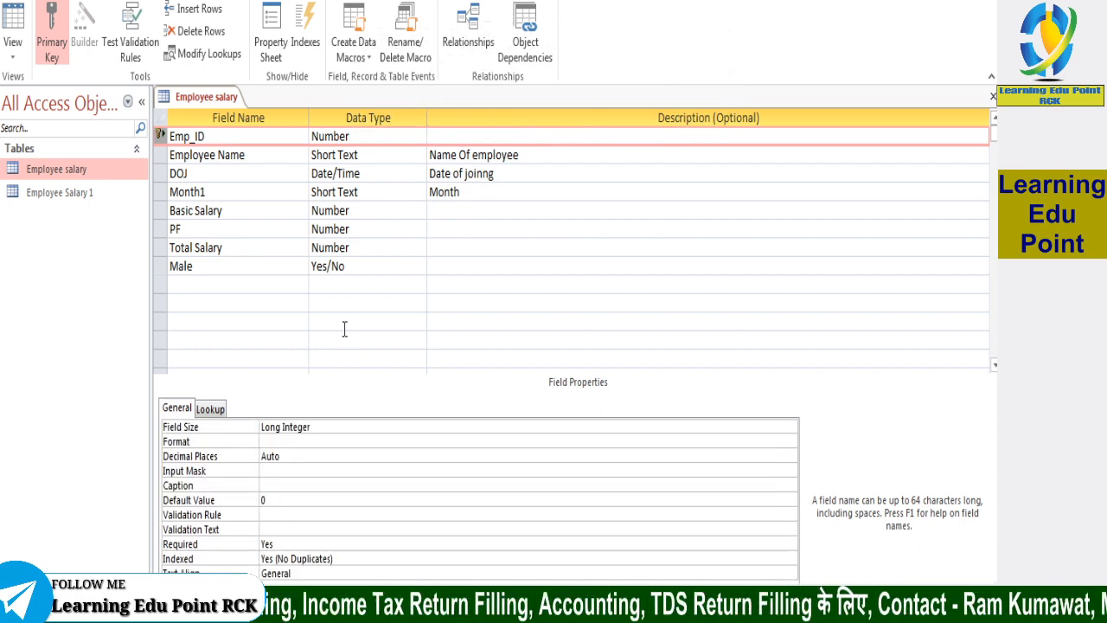
{"action": "left_click", "coordinate": [367, 160]}
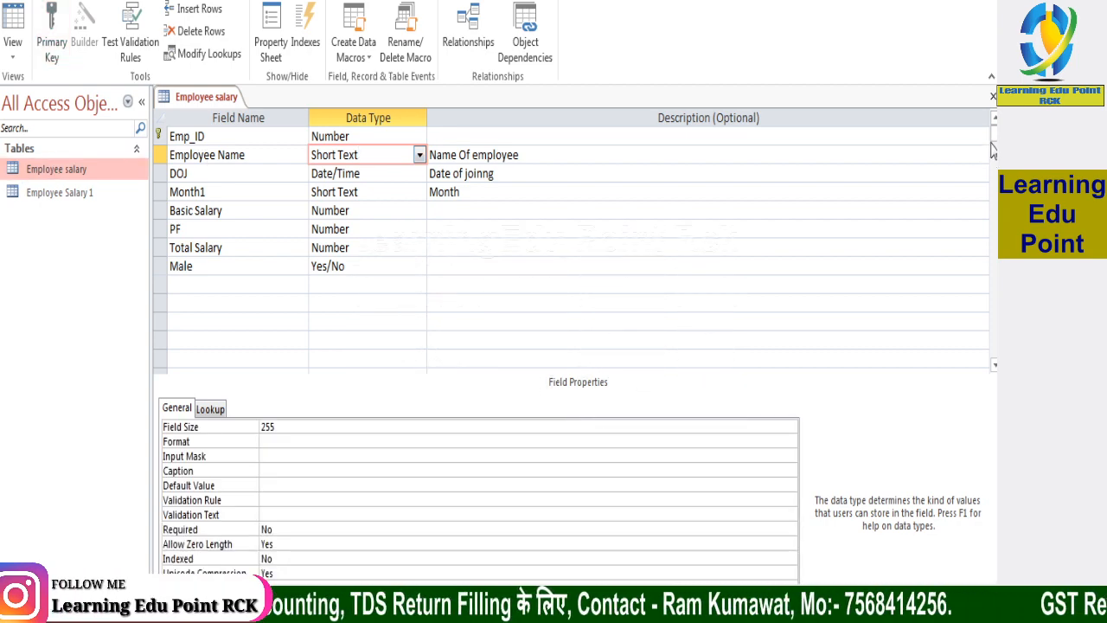
{"action": "left_click", "coordinate": [993, 96]}
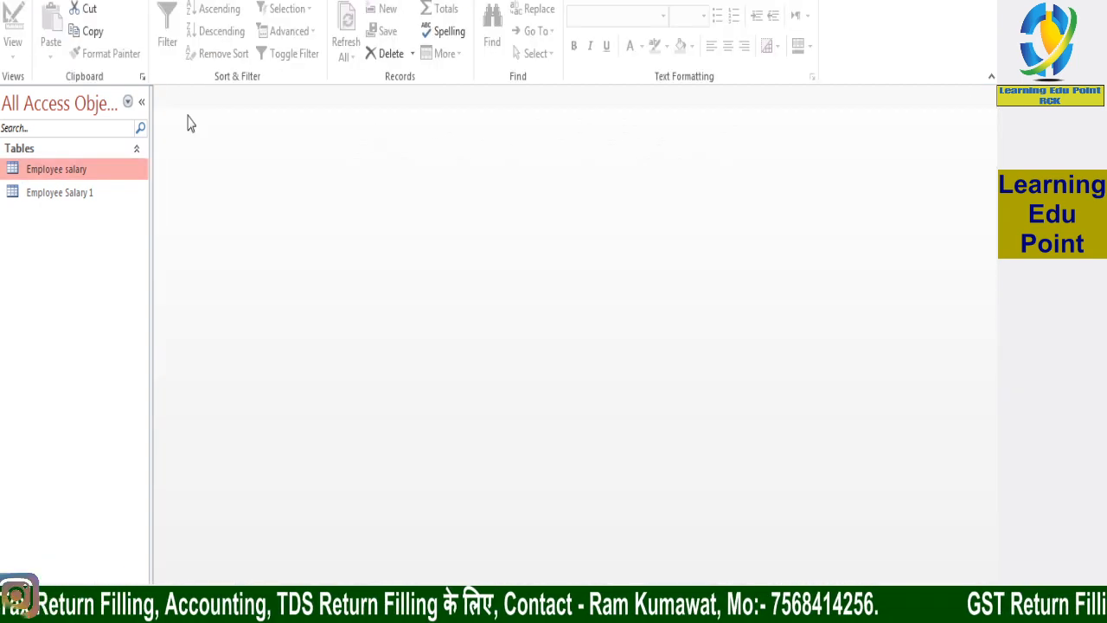
{"action": "double_click", "coordinate": [45, 170]}
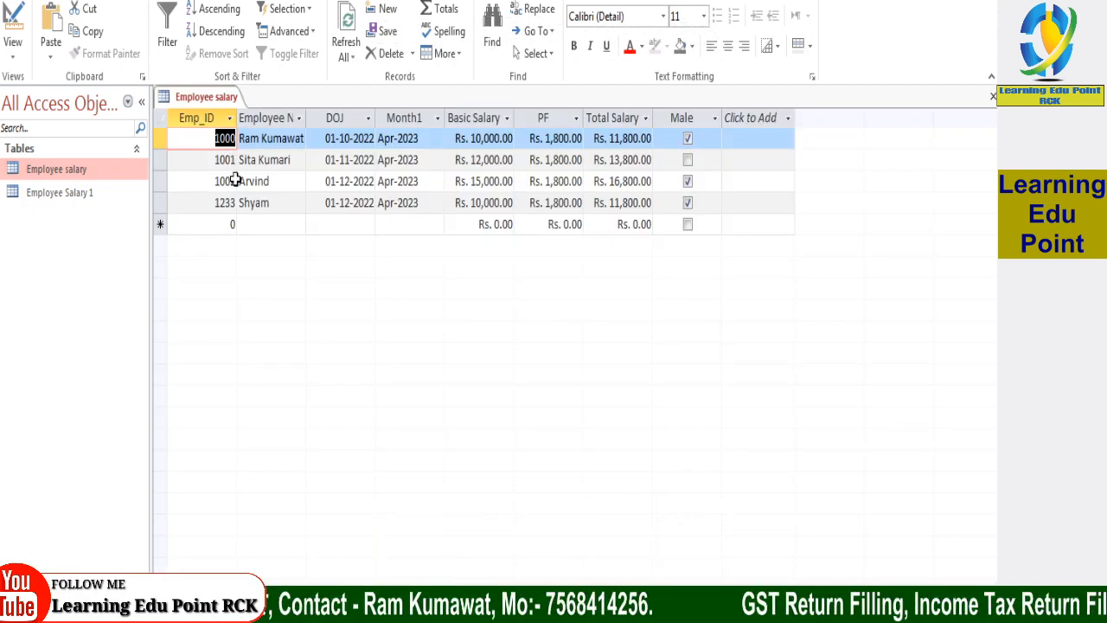
Change the fourth record's Emp_ID to the duplicate value 1000 and try to save the record
{"action": "left_click", "coordinate": [232, 202]}
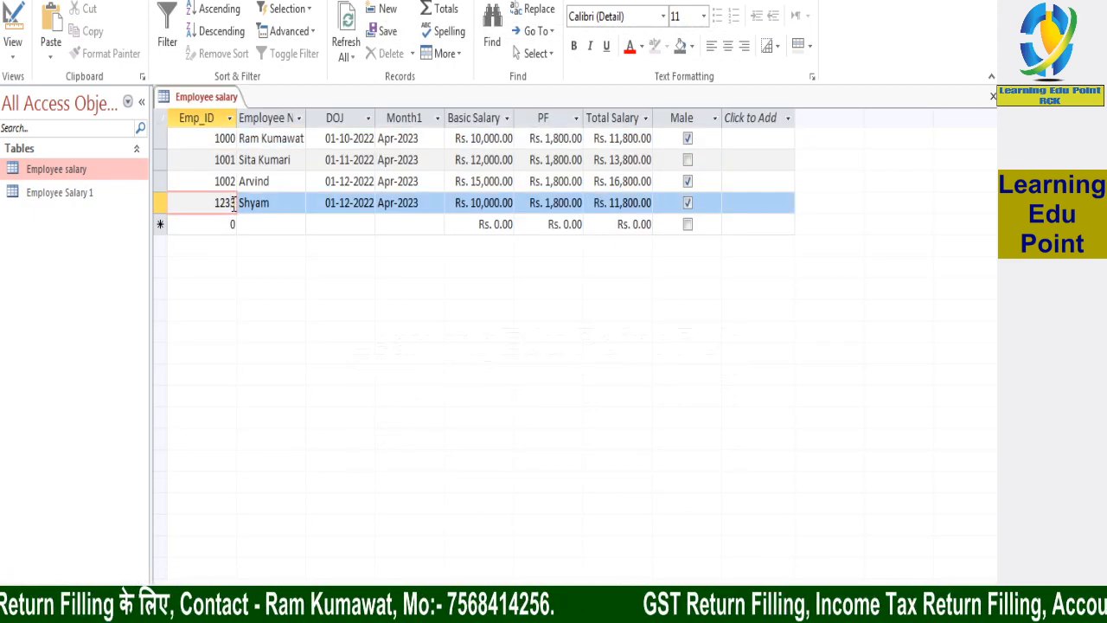
{"action": "key", "text": "Tab"}
{"action": "key", "text": "Tab"}
{"action": "key", "text": "Tab"}
{"action": "key", "text": "Tab"}
{"action": "key", "text": "Tab"}
{"action": "key", "text": "Tab"}
{"action": "key", "text": "Delete"}
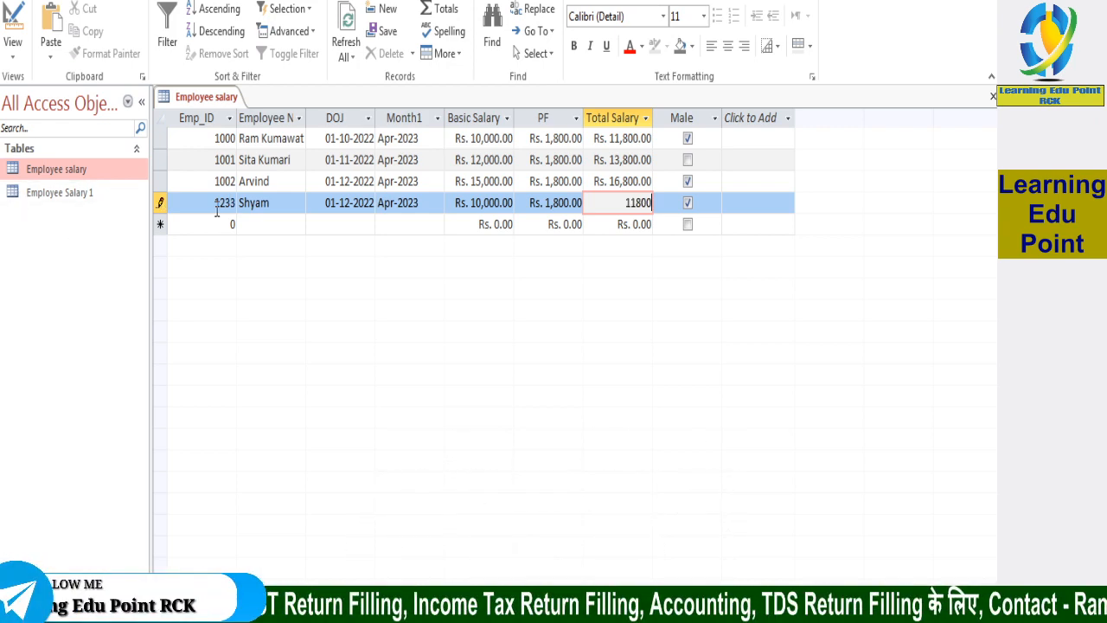
{"action": "left_click", "coordinate": [221, 203]}
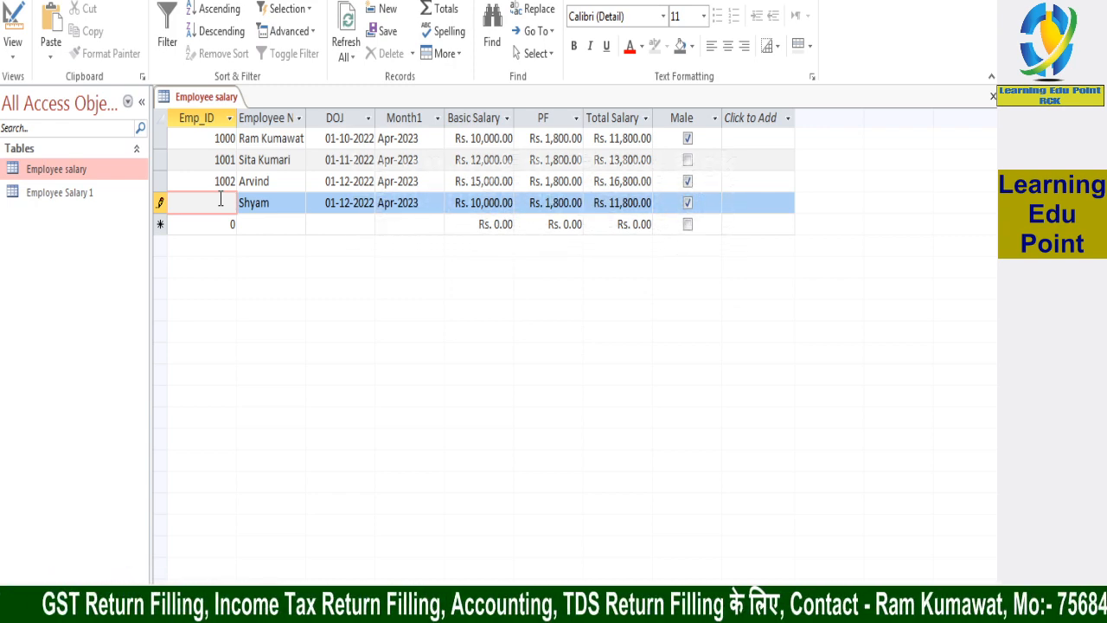
{"action": "type", "text": "1000"}
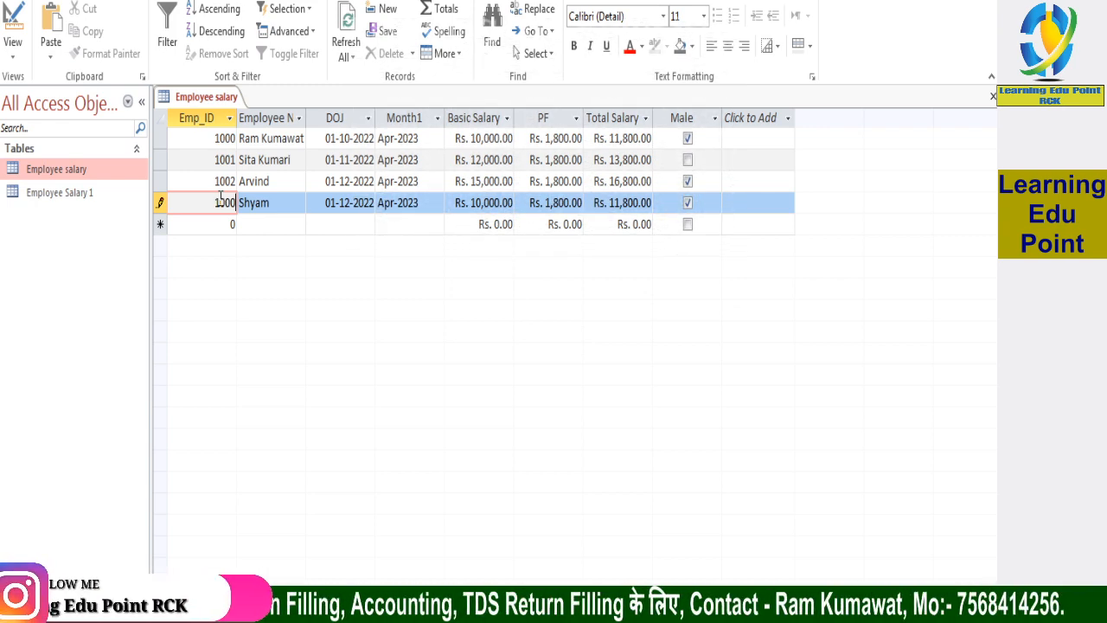
{"action": "key", "text": "Tab"}
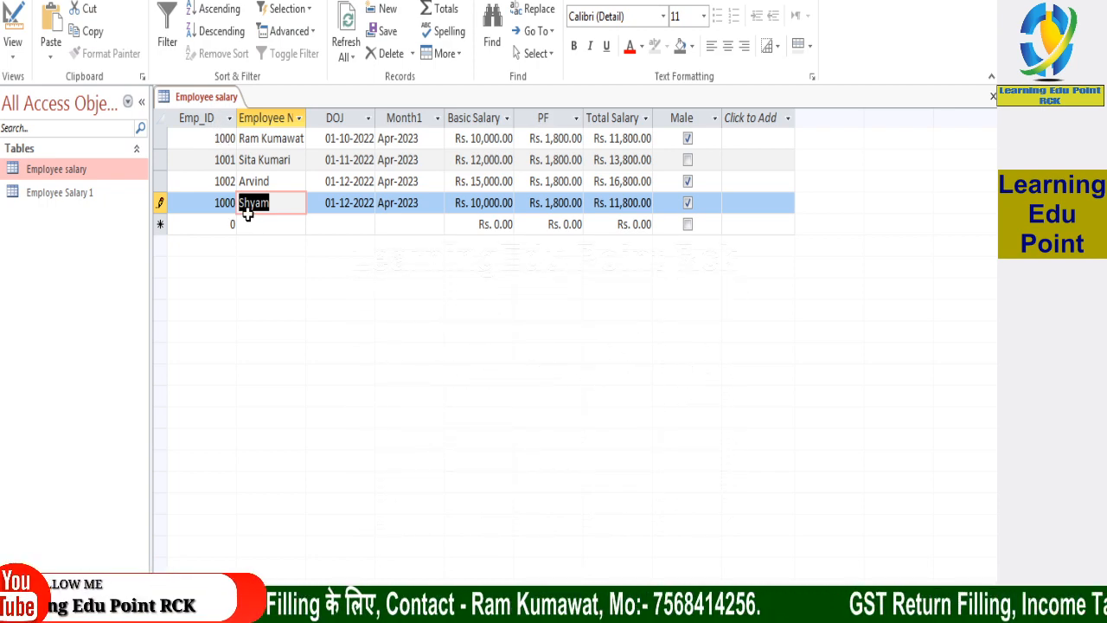
{"action": "left_click", "coordinate": [225, 203]}
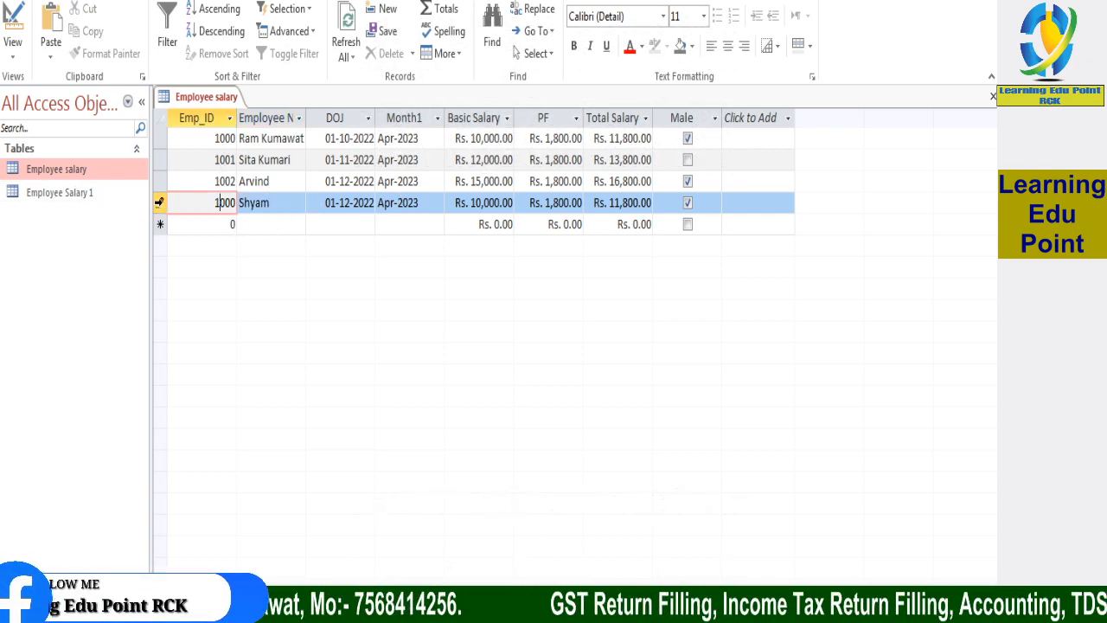
{"action": "left_click", "coordinate": [159, 202]}
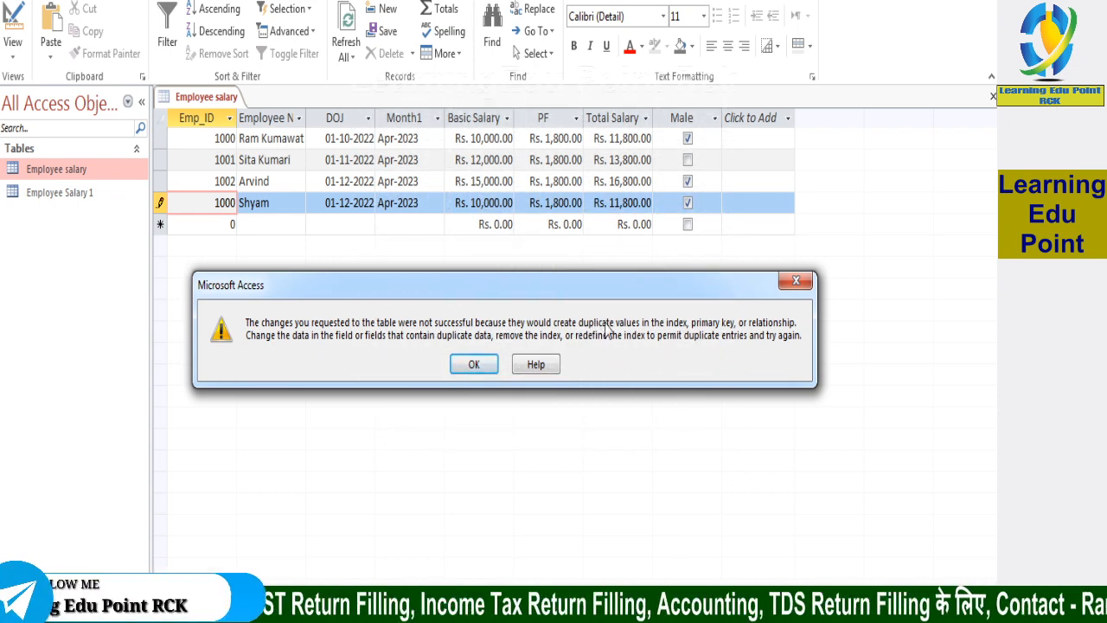
Try again to save the fourth record with the duplicate Emp_ID 1000 by going through its remaining fields
{"action": "left_click", "coordinate": [799, 284]}
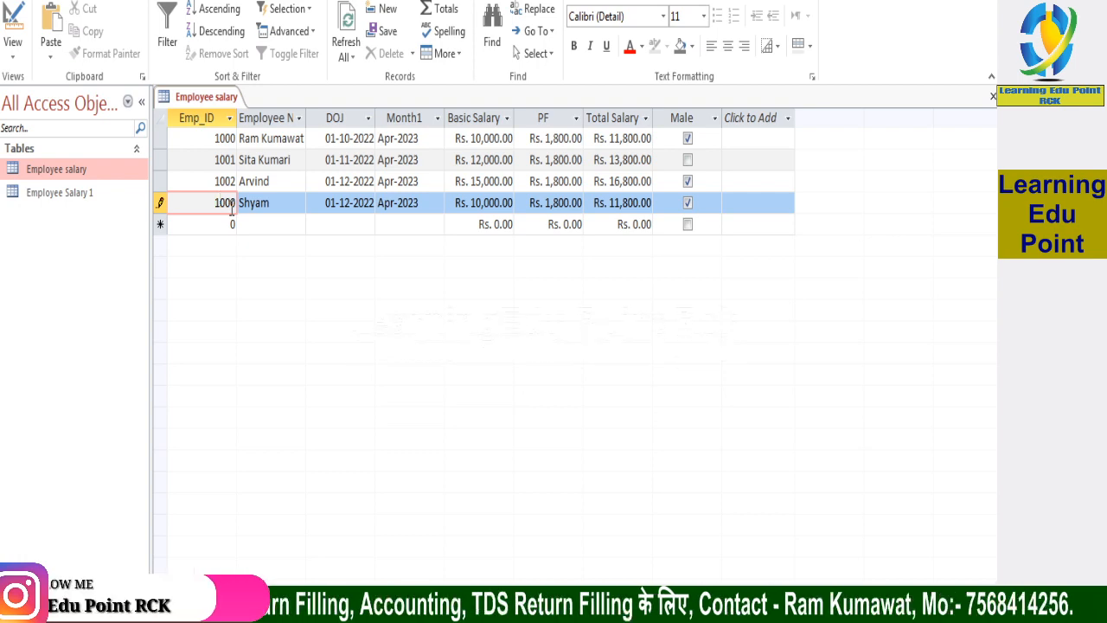
{"action": "key", "text": "Tab"}
{"action": "key", "text": "Tab"}
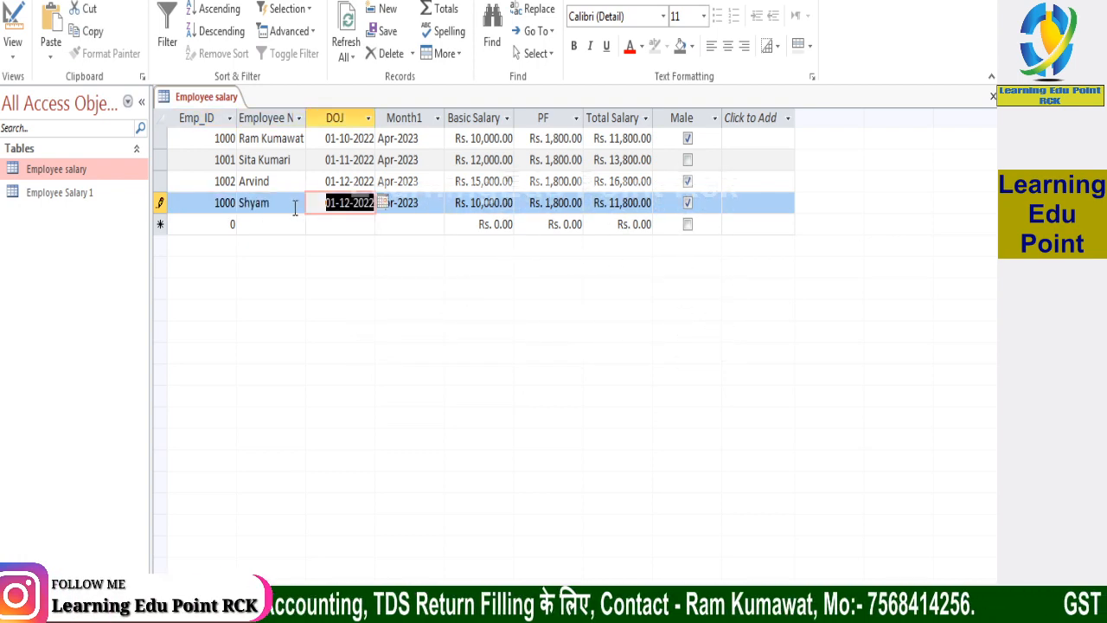
{"action": "key", "text": "Tab"}
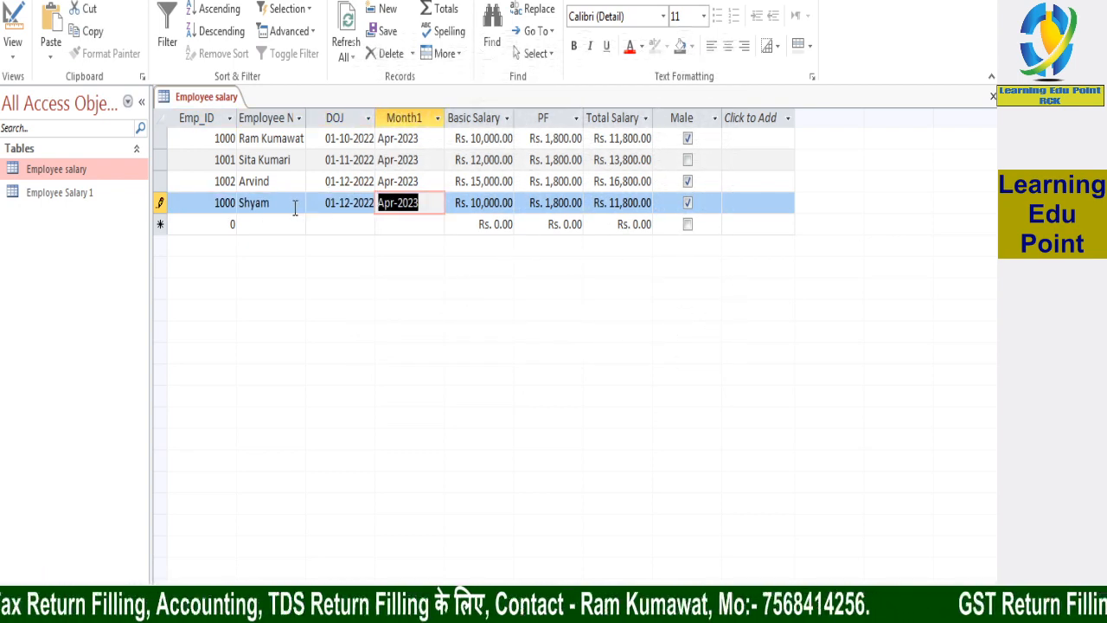
{"action": "key", "text": "Tab"}
{"action": "key", "text": "Tab"}
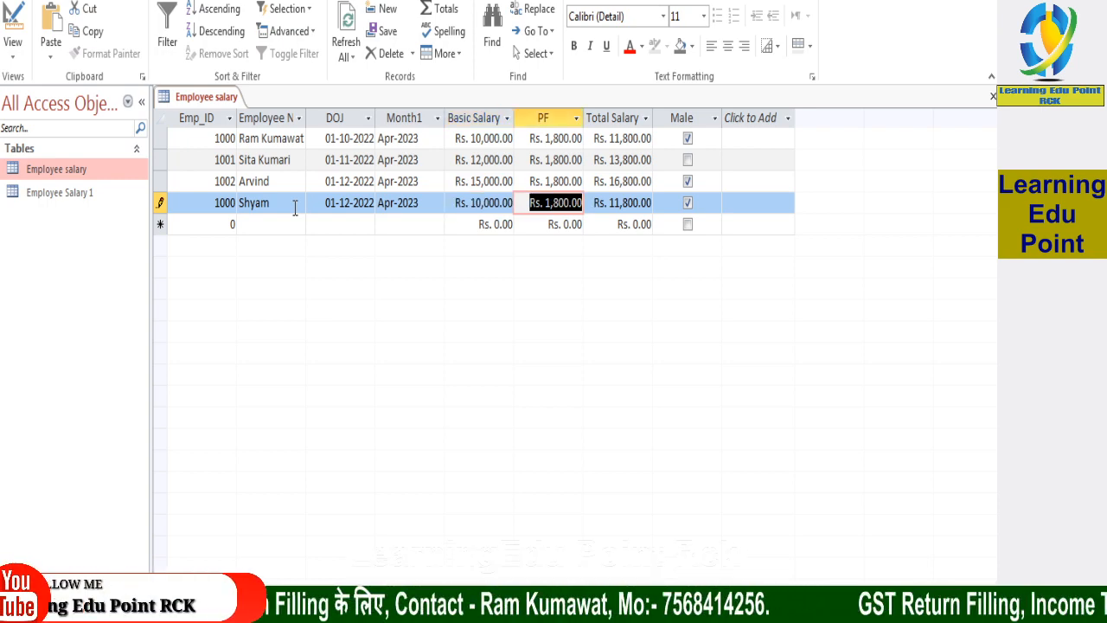
{"action": "key", "text": "Tab"}
{"action": "key", "text": "Tab"}
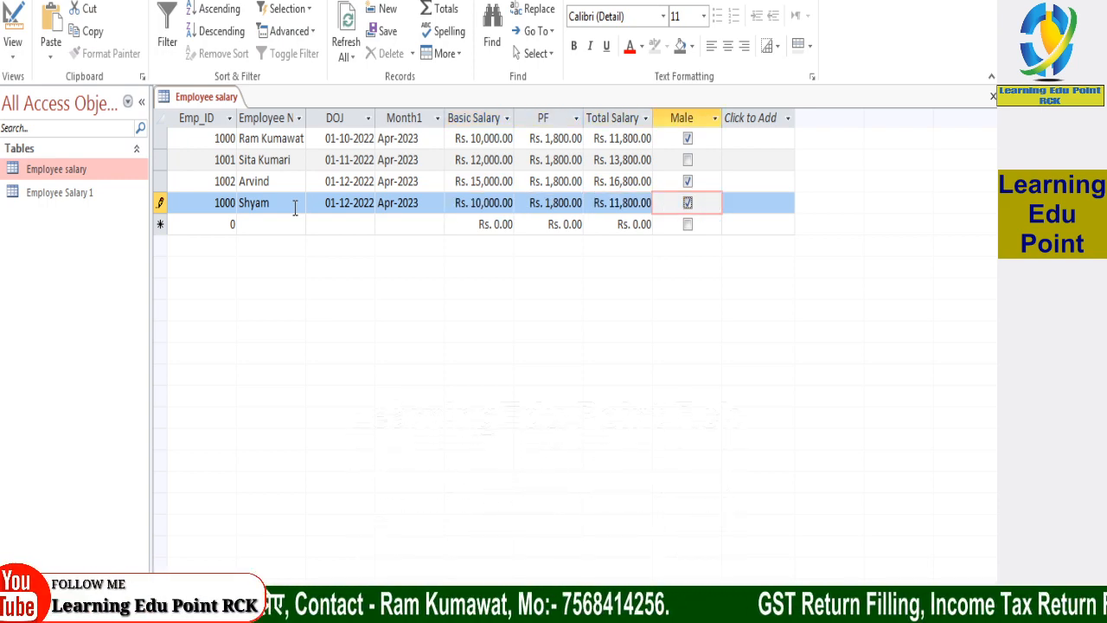
{"action": "key", "text": "Tab"}
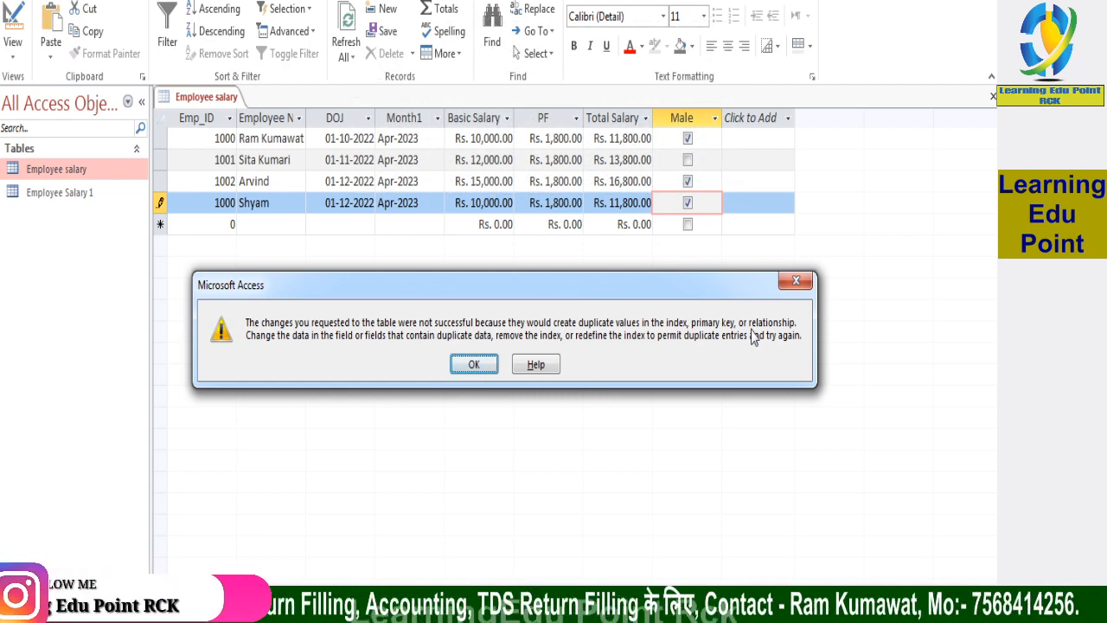
{"action": "left_click", "coordinate": [467, 364]}
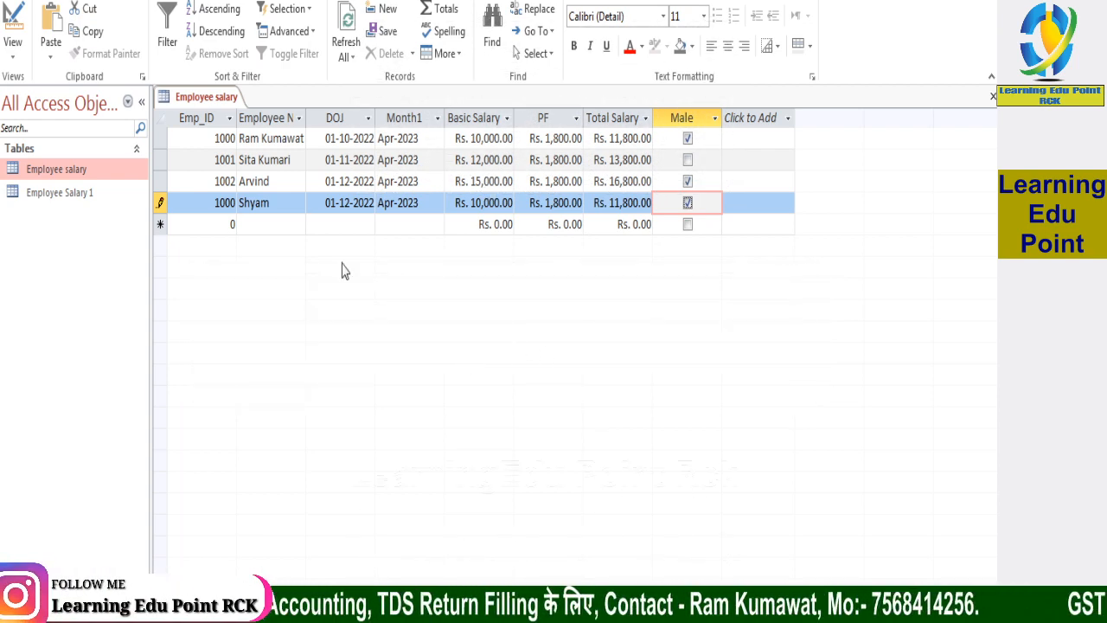
Set the fourth record's Emp_ID to 1003 and save the record
{"action": "left_click", "coordinate": [234, 202]}
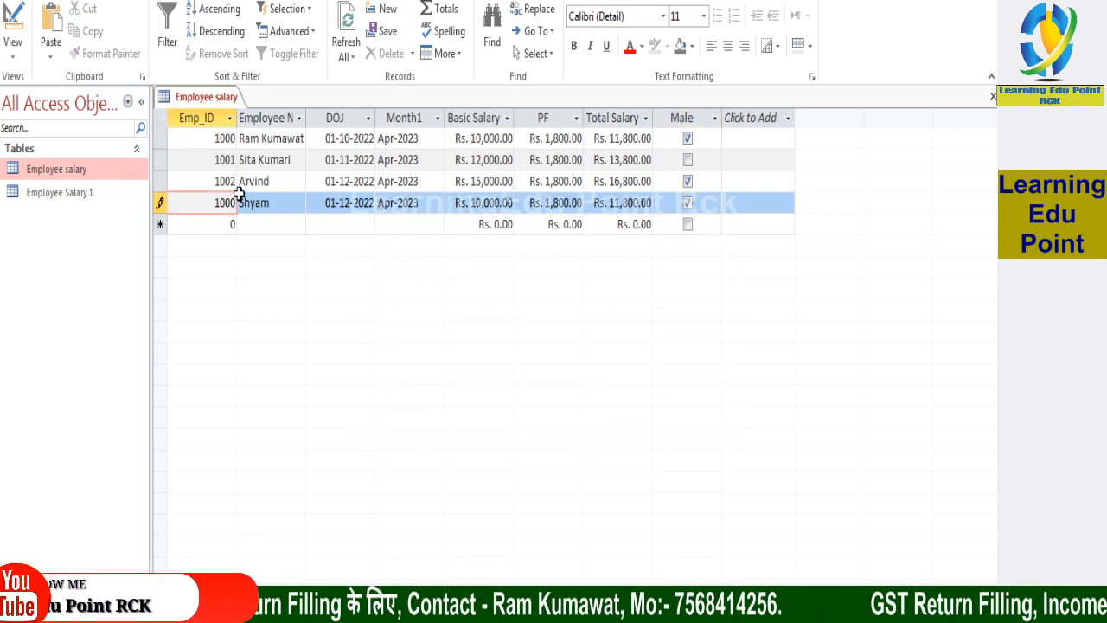
{"action": "key", "text": "BackSpace"}
{"action": "type", "text": "3"}
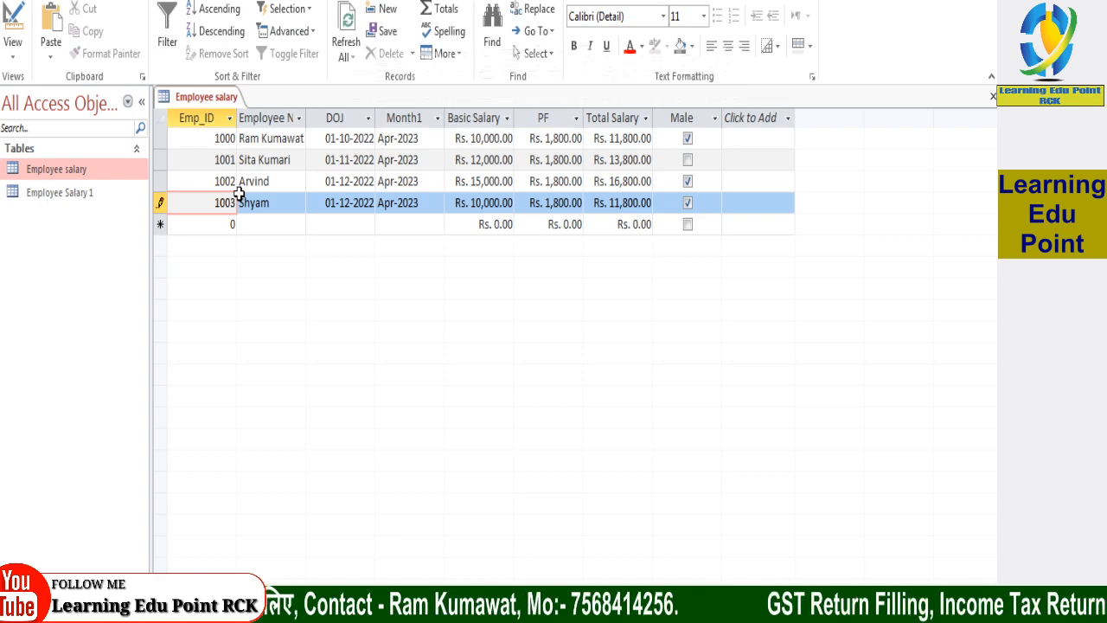
{"action": "left_click", "coordinate": [274, 204]}
{"action": "left_click", "coordinate": [176, 225]}
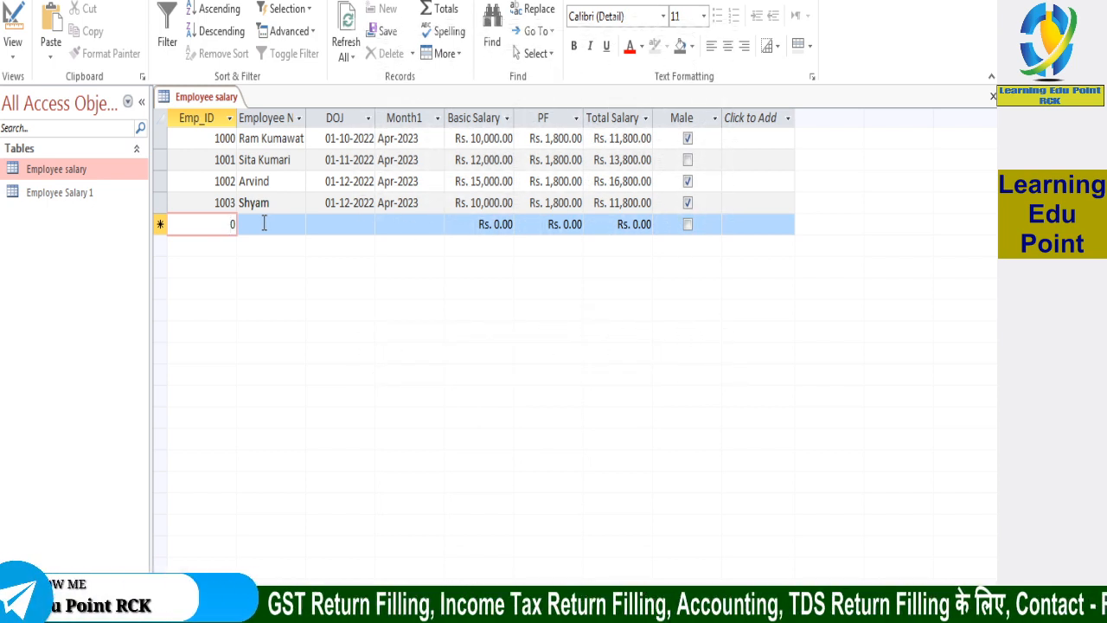
{"action": "left_click", "coordinate": [264, 224]}
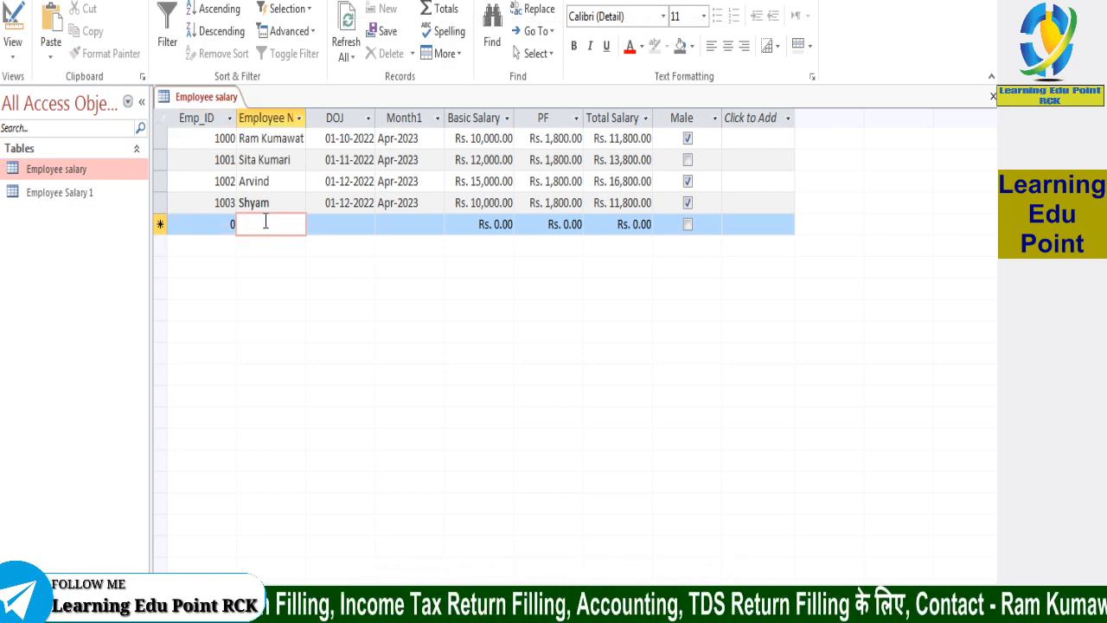
{"action": "key", "text": "Tab"}
{"action": "key", "text": "Tab"}
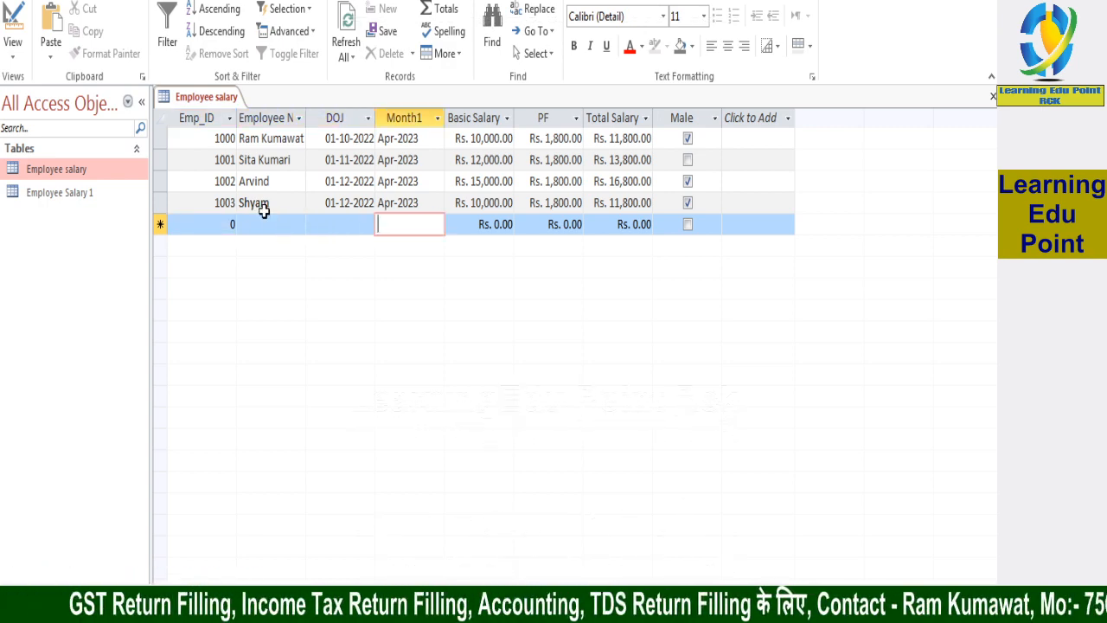
{"action": "left_click", "coordinate": [260, 222]}
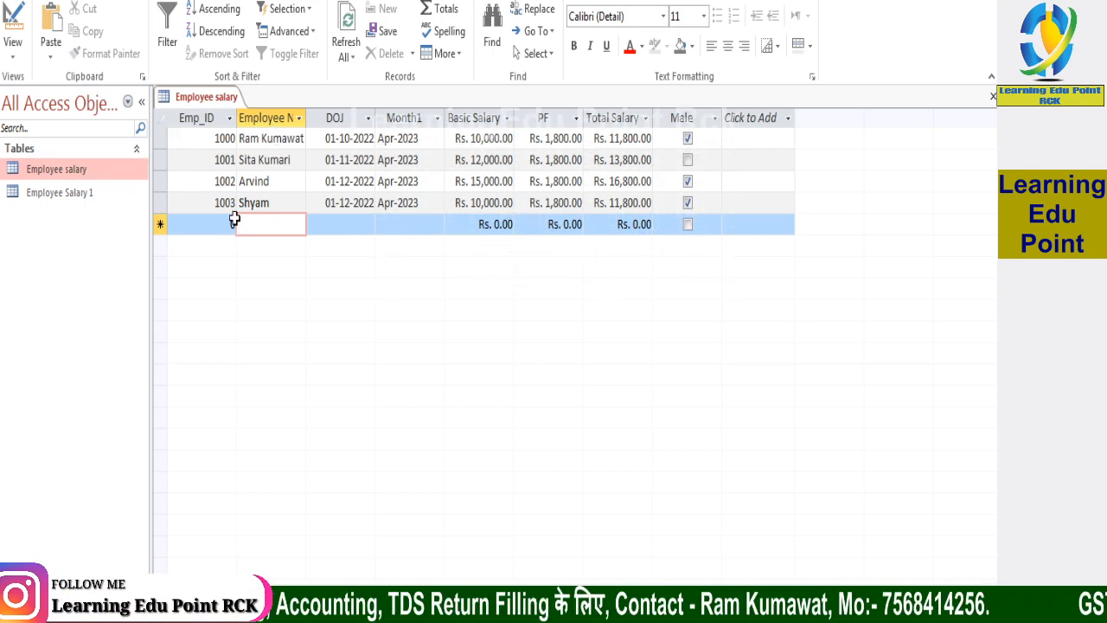
Open the Employee salary table in Design view
{"action": "right_click", "coordinate": [93, 169]}
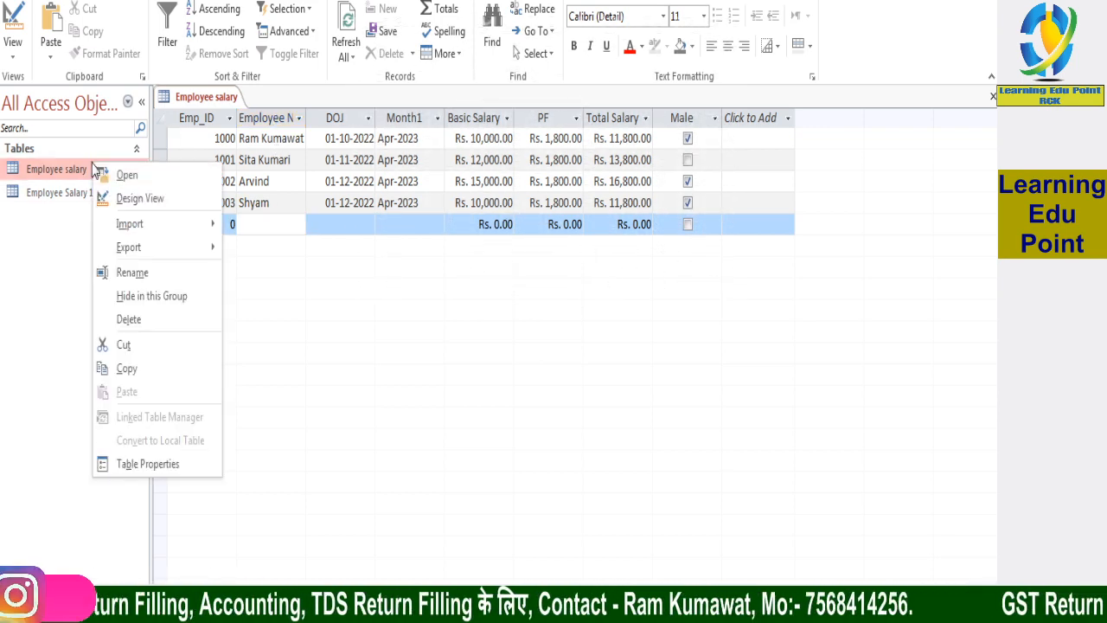
{"action": "left_click", "coordinate": [130, 200]}
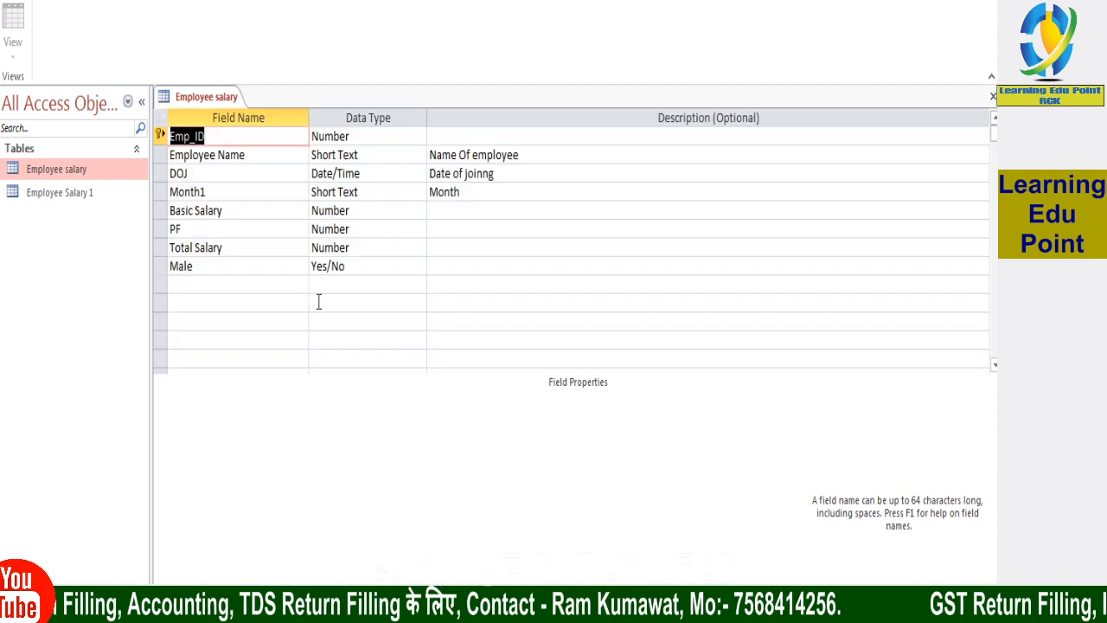
Move the primary key from the Emp_ID field to Employee Name and back to Emp_ID
{"action": "left_click", "coordinate": [192, 161]}
{"action": "left_click", "coordinate": [160, 155]}
{"action": "right_click", "coordinate": [160, 156]}
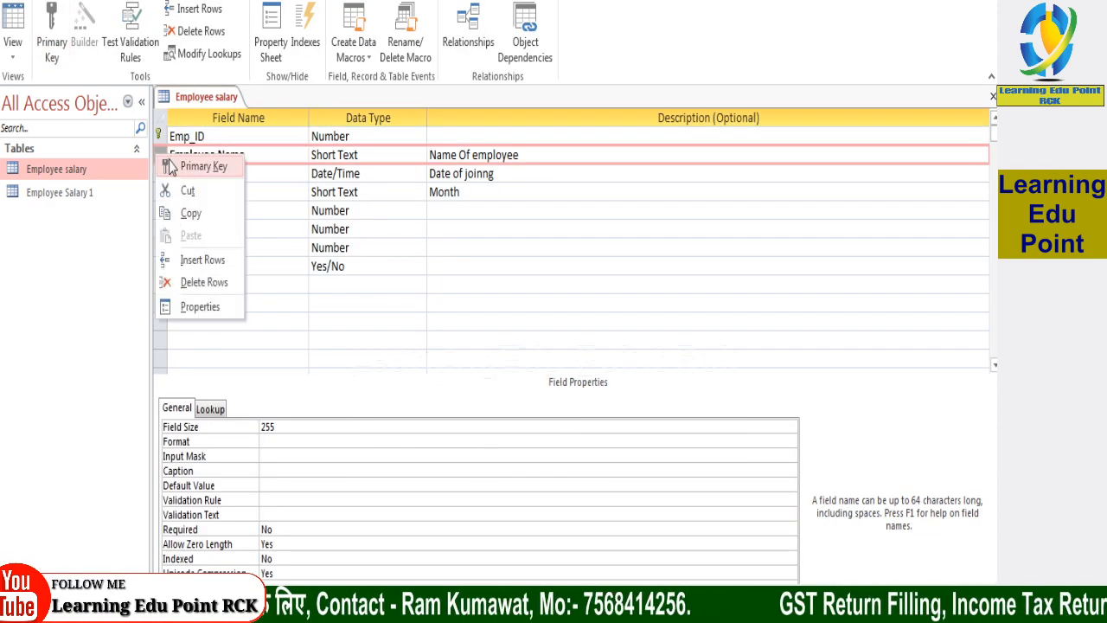
{"action": "left_click", "coordinate": [199, 166]}
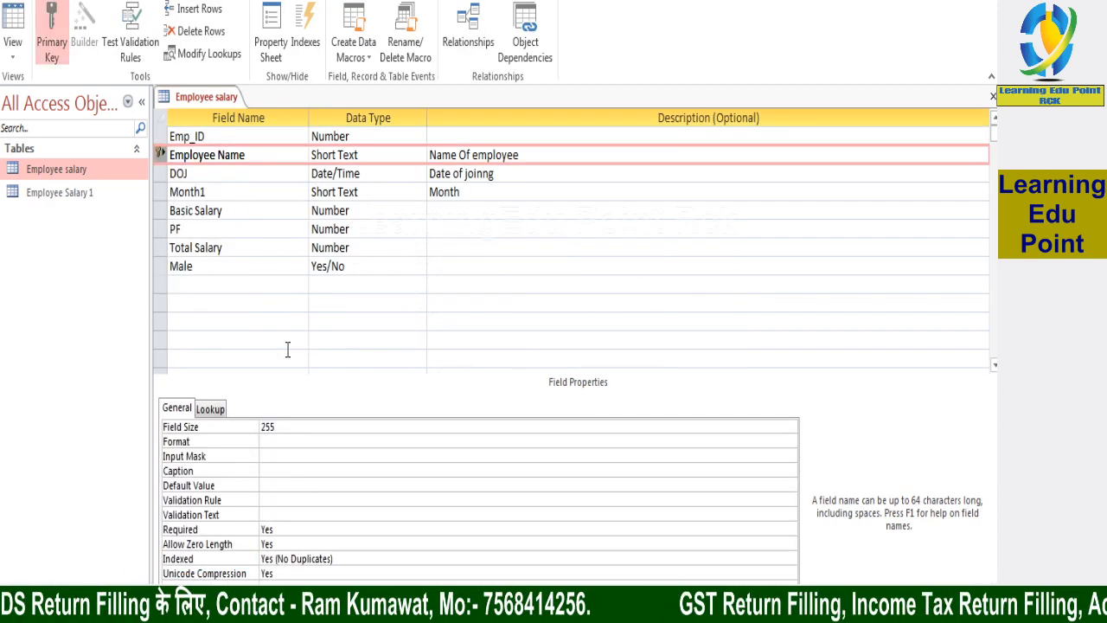
{"action": "left_click", "coordinate": [160, 136]}
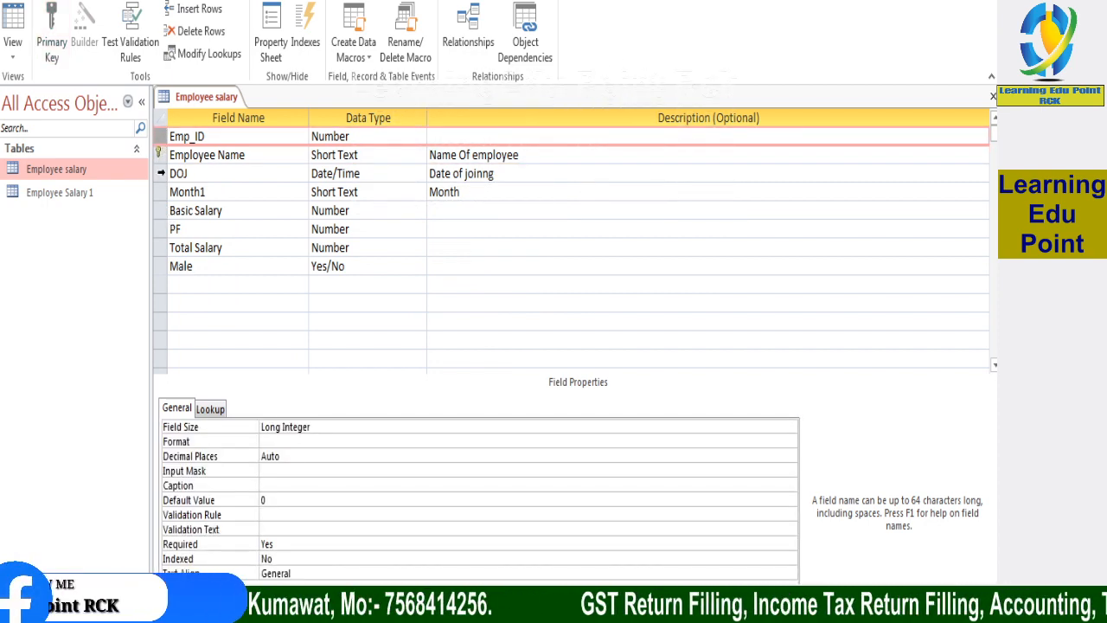
{"action": "left_click", "coordinate": [52, 43]}
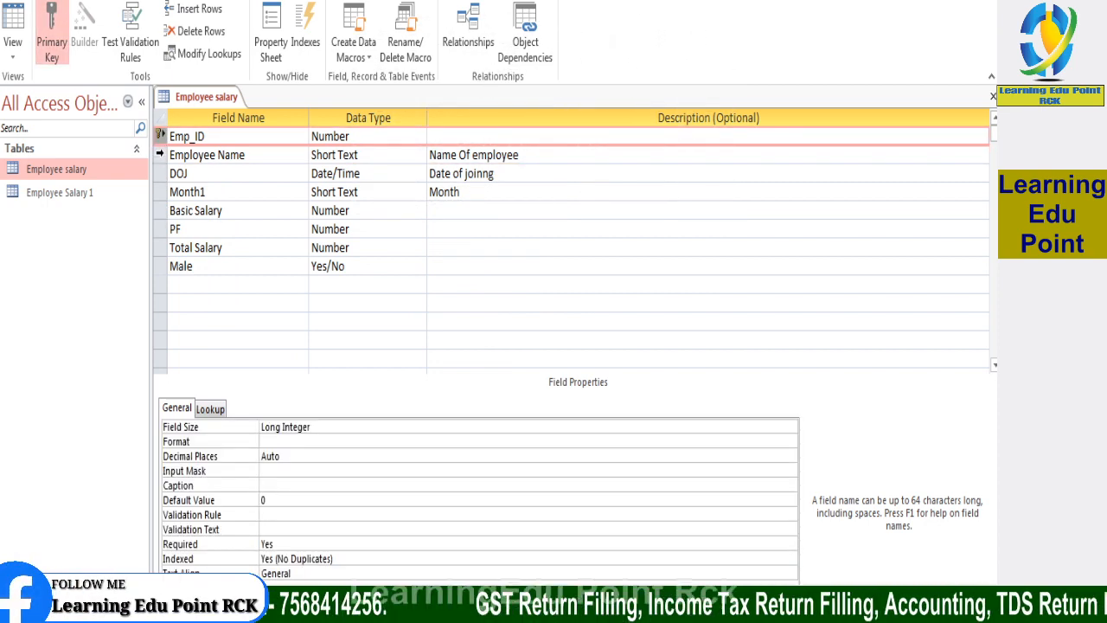
Make the Employee Name field the primary key again and check its primary key option
{"action": "left_click", "coordinate": [195, 155]}
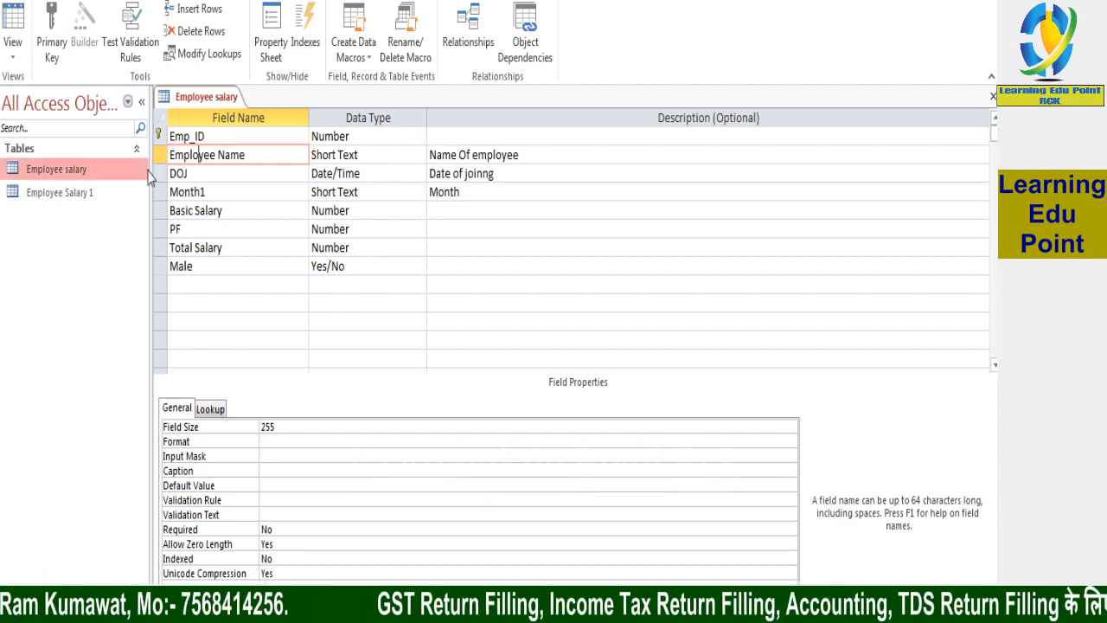
{"action": "left_click", "coordinate": [54, 30]}
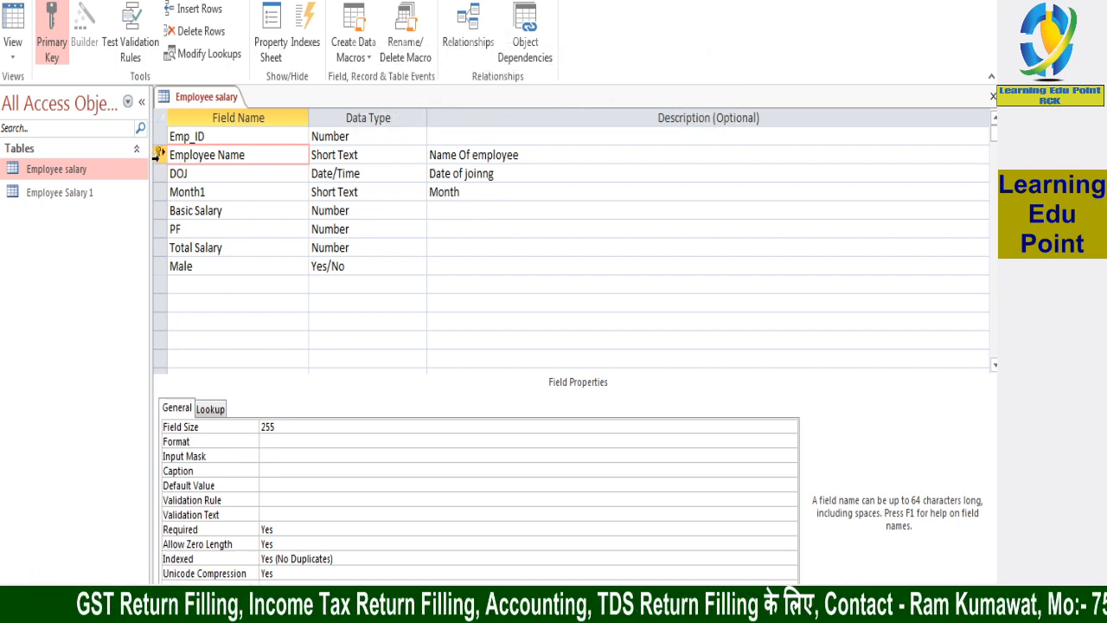
{"action": "right_click", "coordinate": [158, 154]}
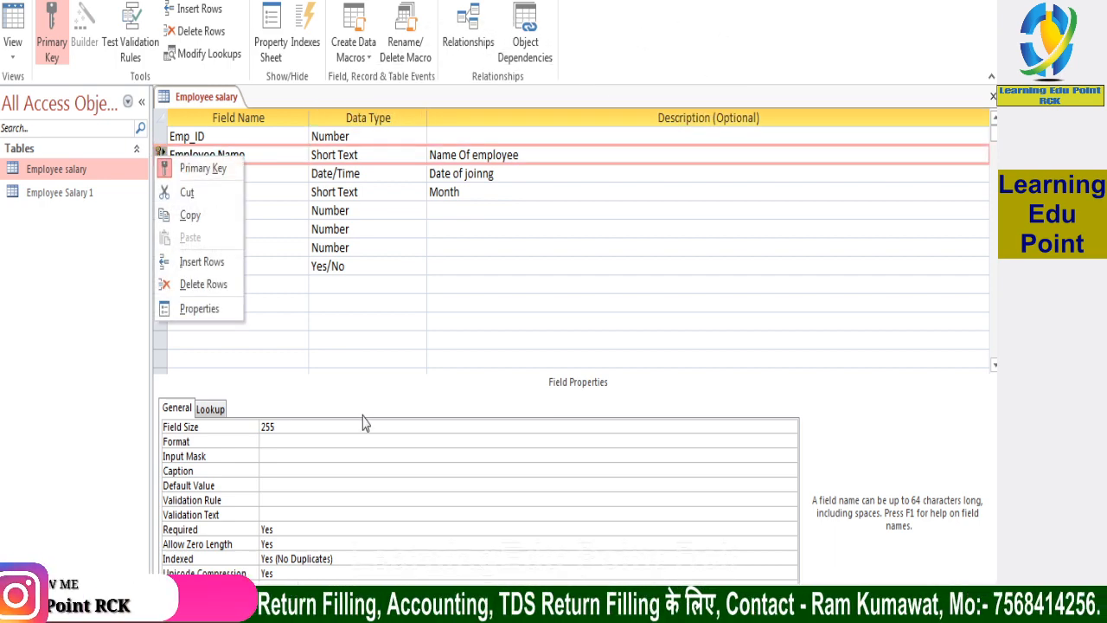
{"action": "left_click", "coordinate": [316, 407]}
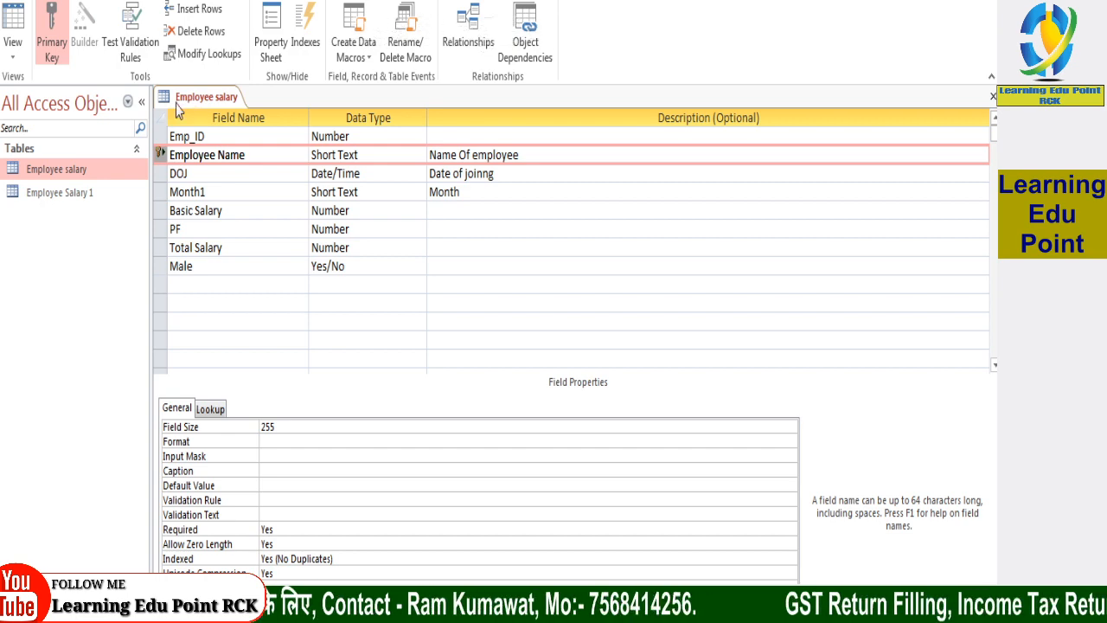
Restore the Emp_ID field as the table's primary key in place of Employee Name
{"action": "left_click", "coordinate": [206, 137]}
{"action": "right_click", "coordinate": [158, 145]}
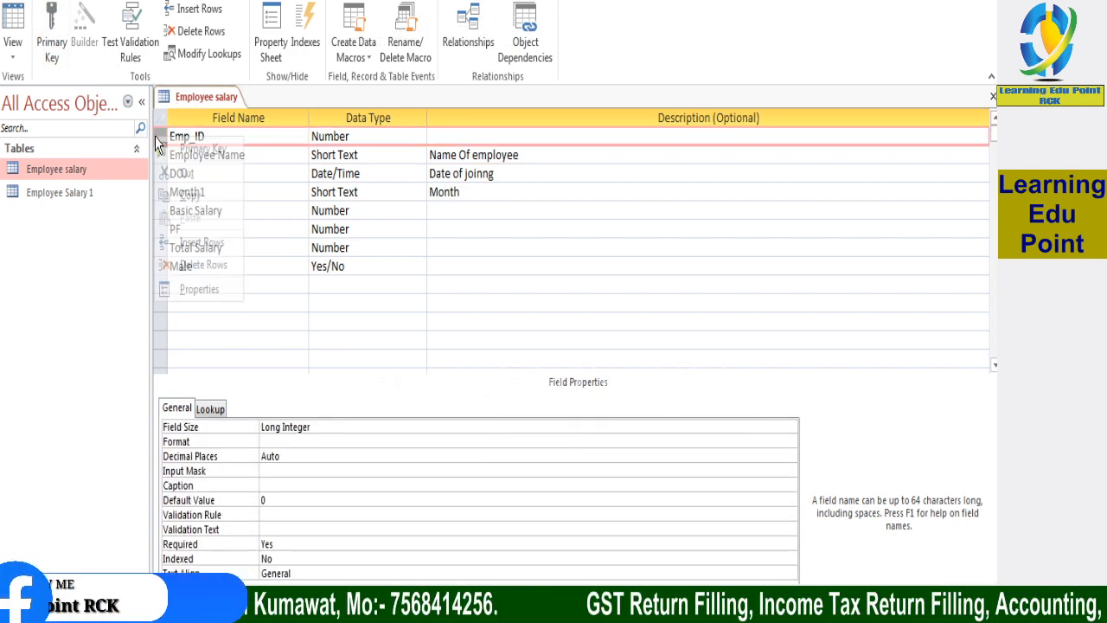
{"action": "left_click", "coordinate": [195, 148]}
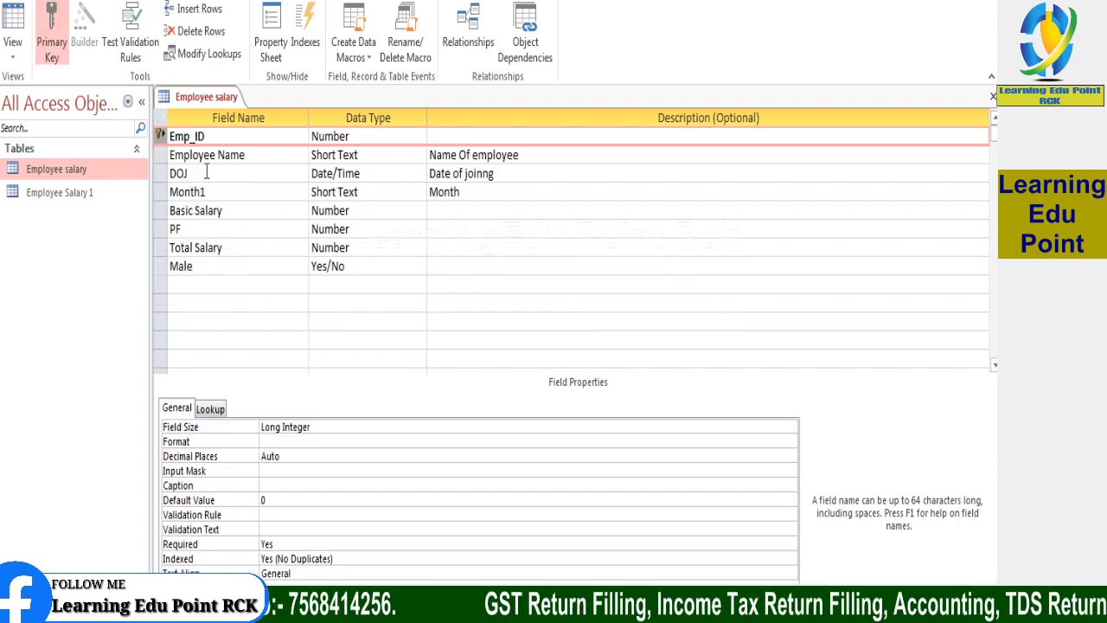
{"action": "left_click", "coordinate": [242, 157]}
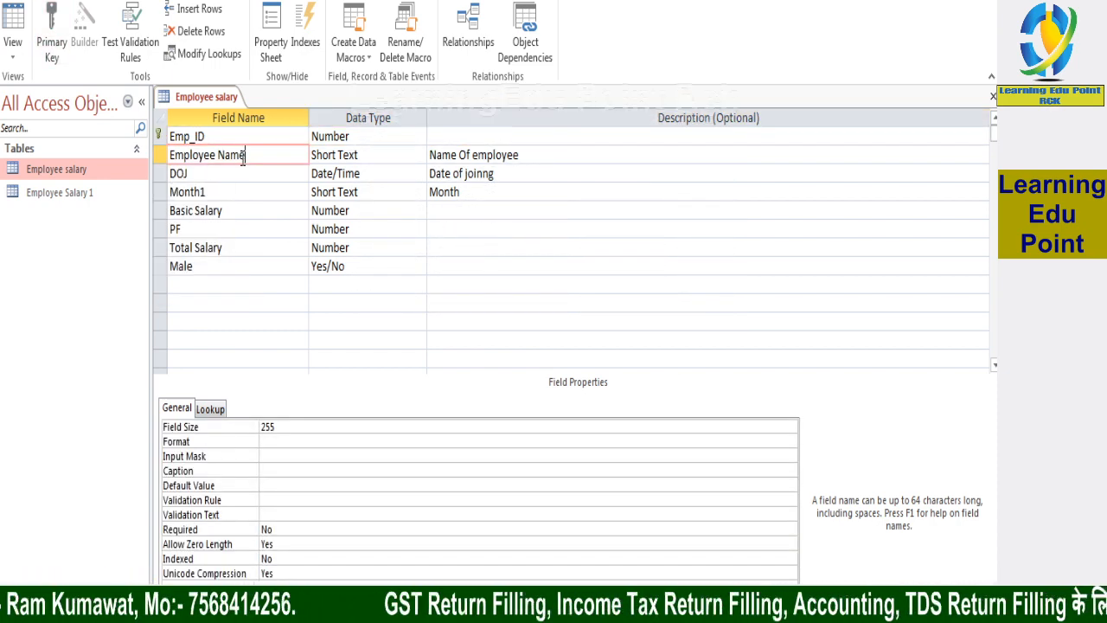